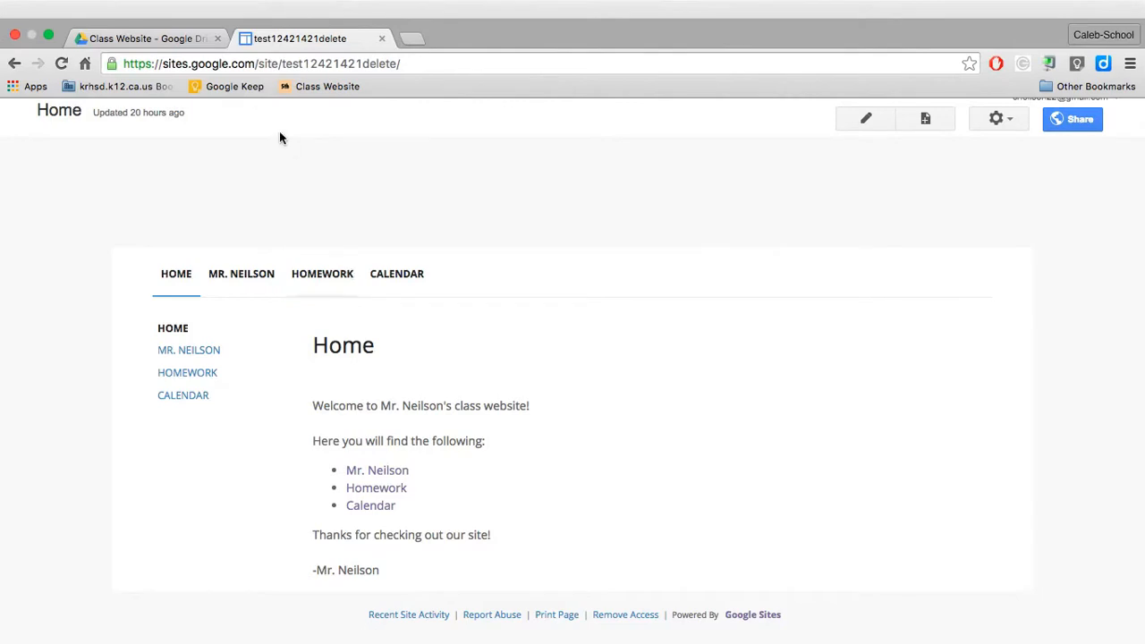
Step: Switch to the Class Website folder in Google Drive and create a new Google Drawing there
click(158, 38)
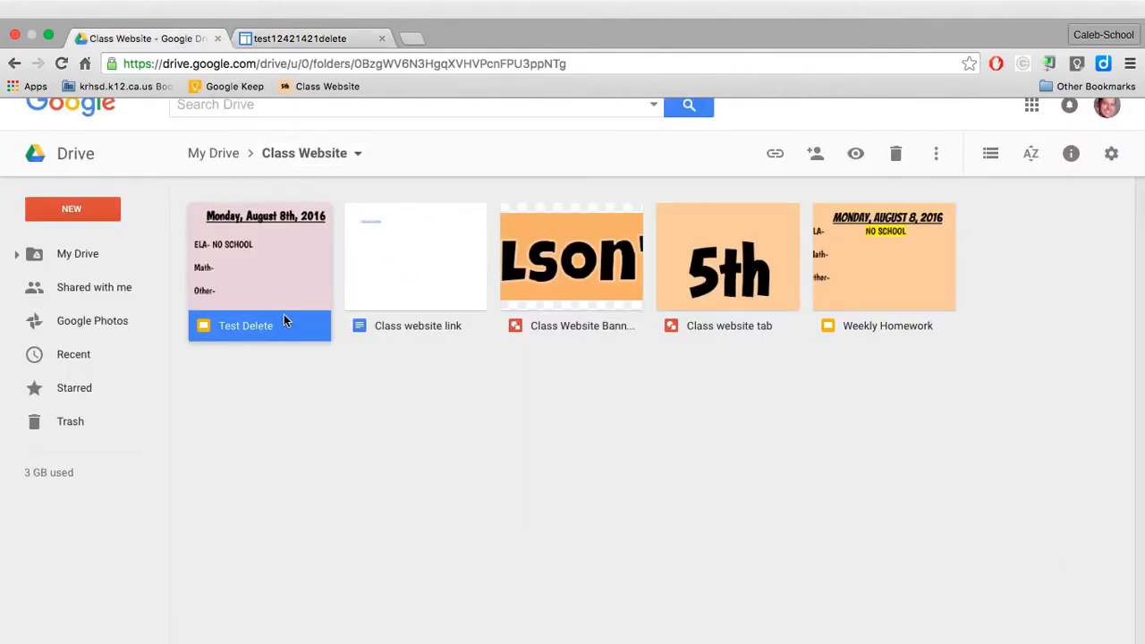
click(92, 210)
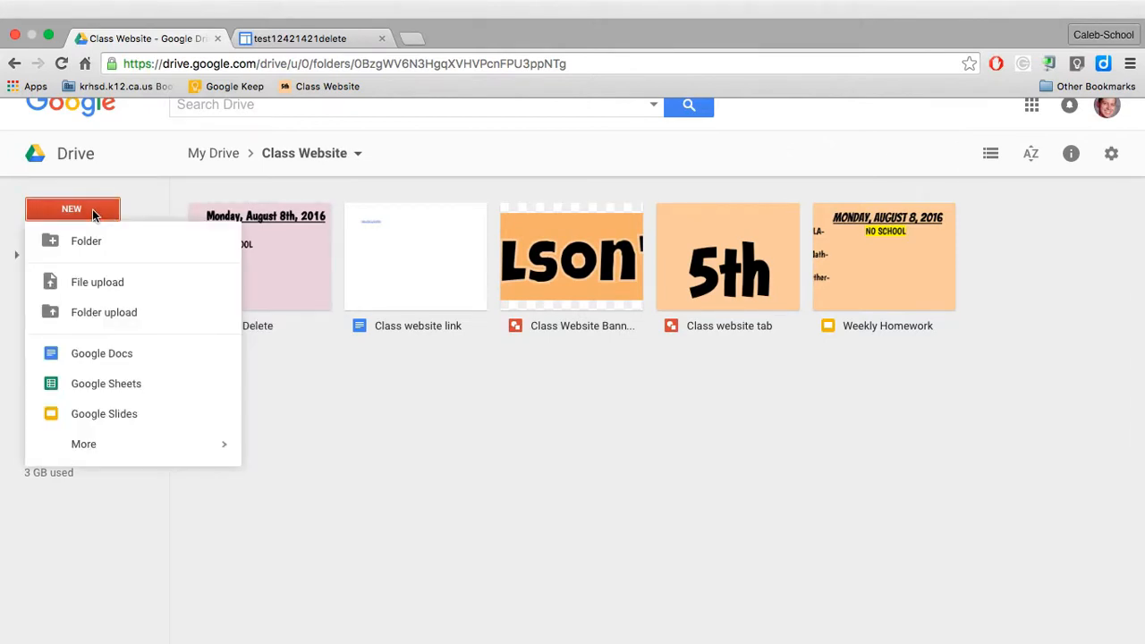
mouse_move(167, 443)
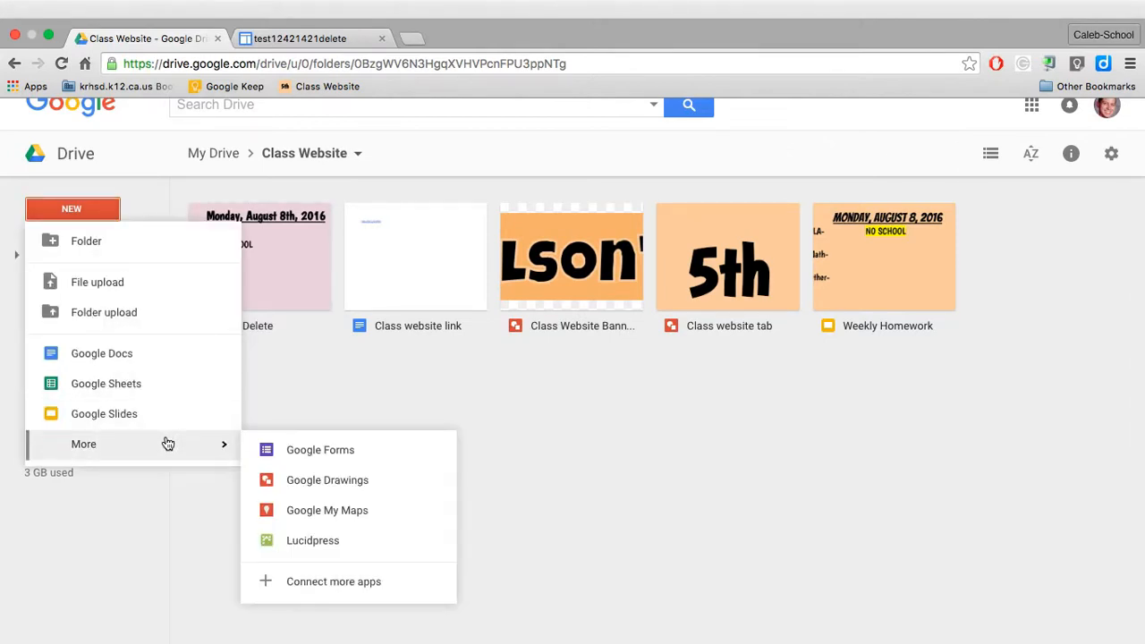
click(320, 480)
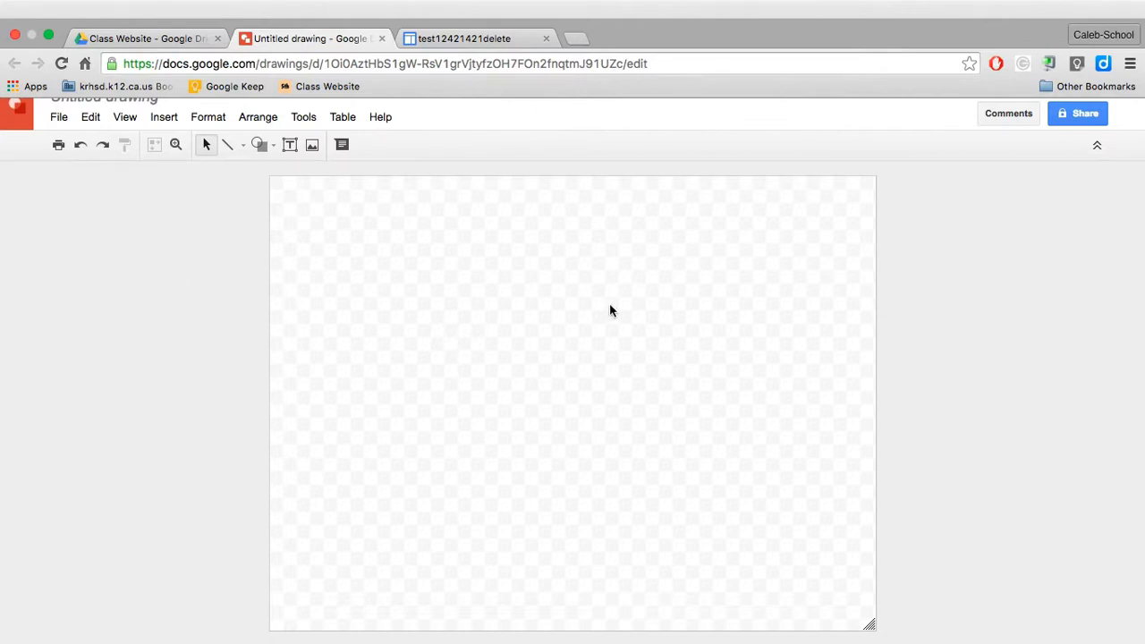
Step: Set the drawing's page to a custom size of 980 × 150 pixels
click(62, 123)
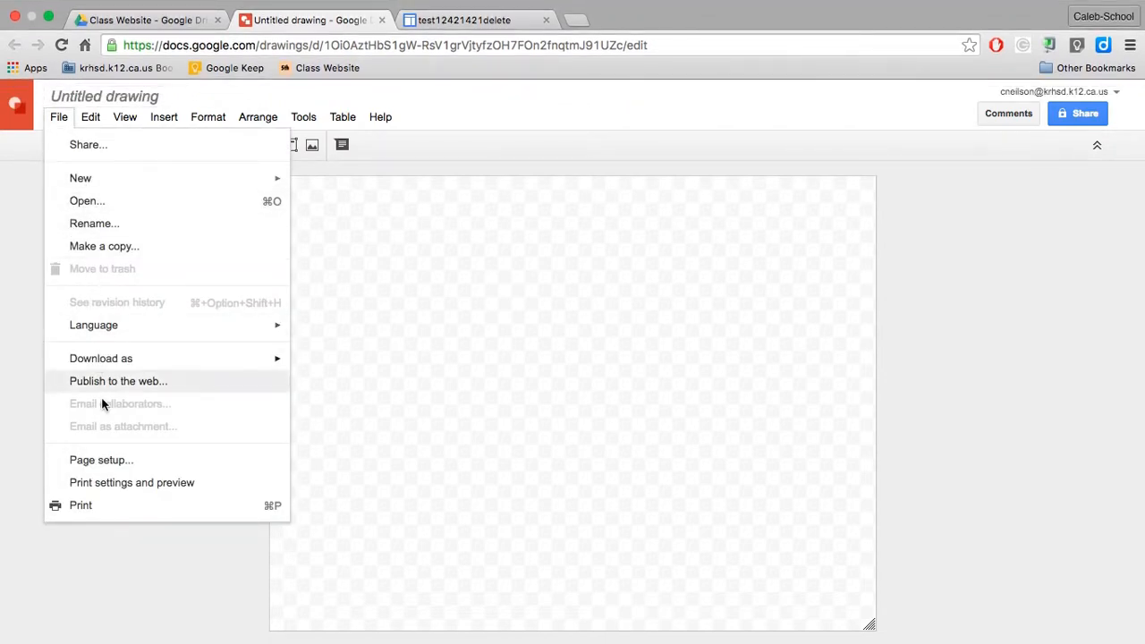
click(102, 462)
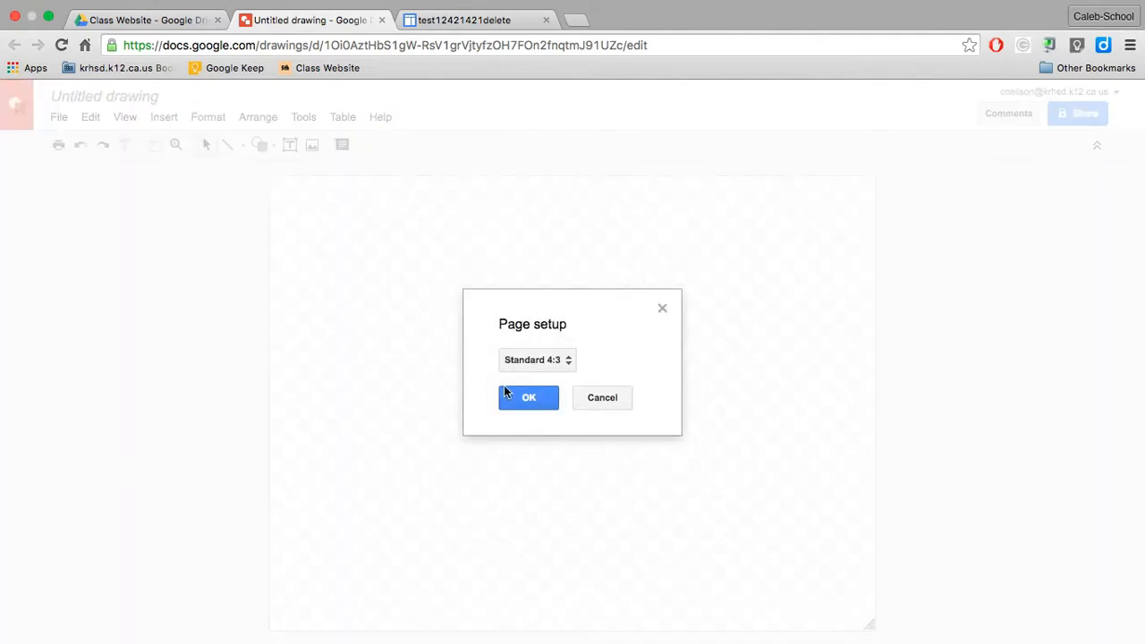
click(540, 365)
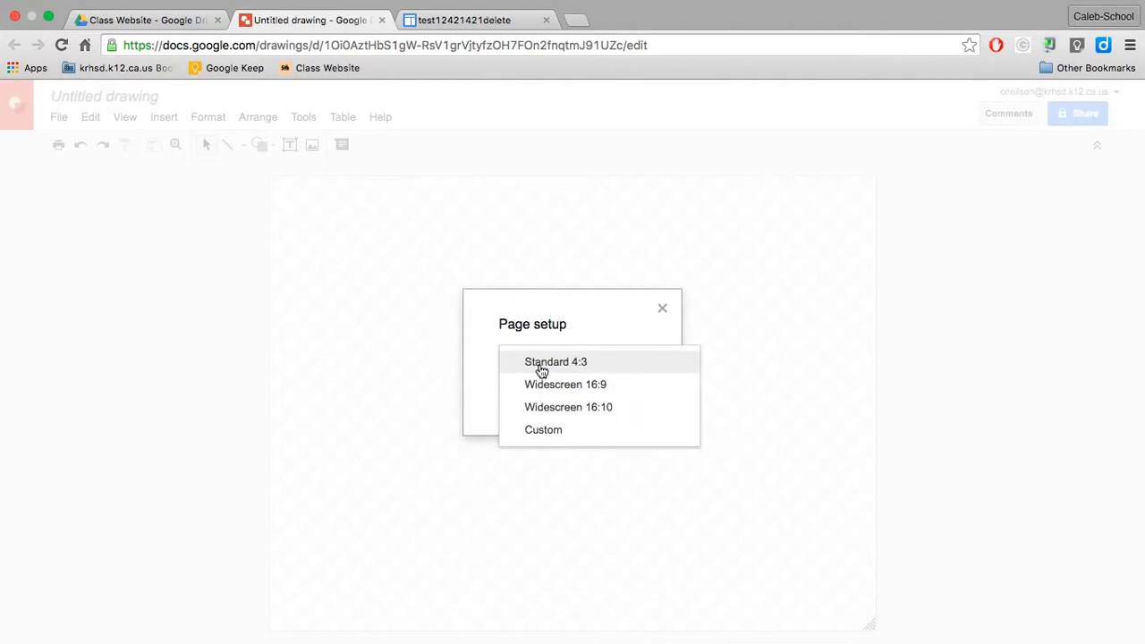
click(544, 432)
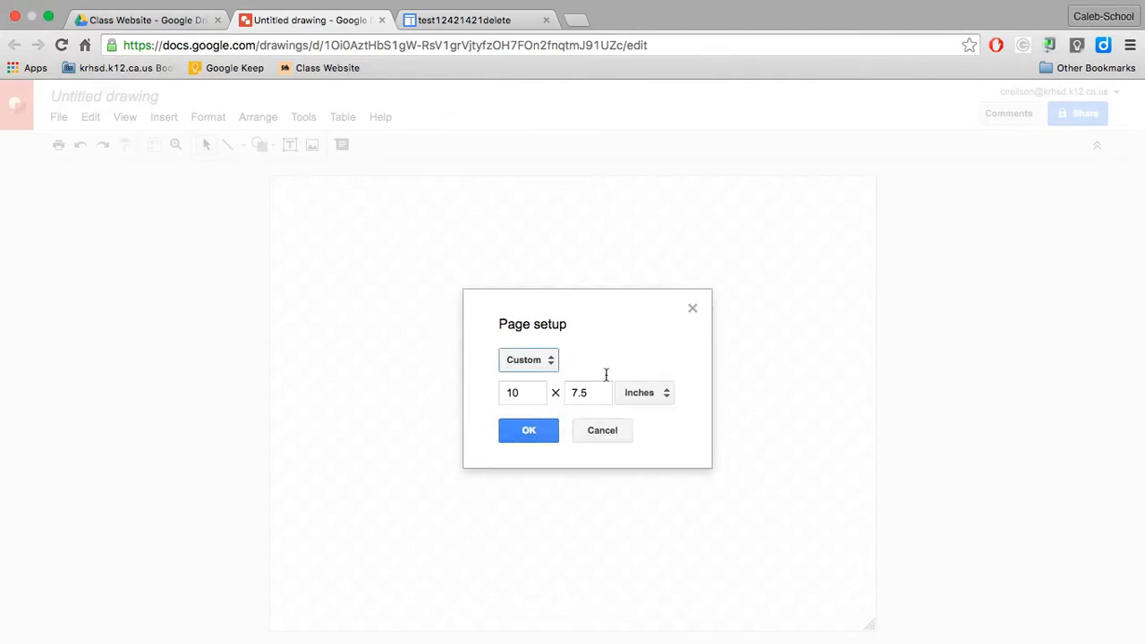
click(650, 396)
click(660, 464)
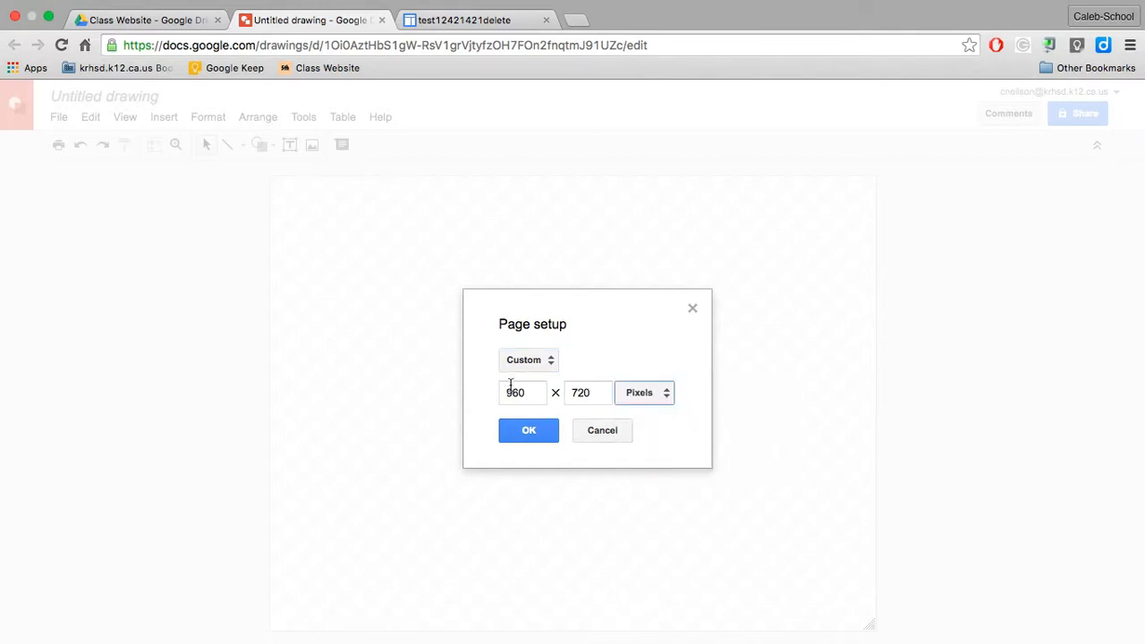
right_click(531, 391)
click(465, 396)
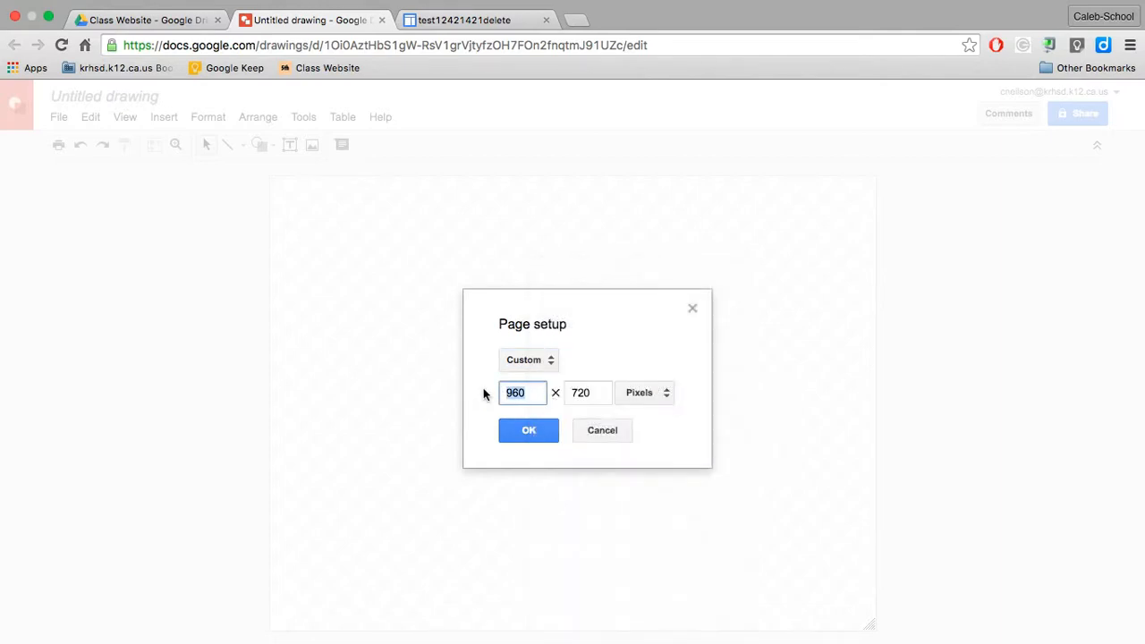
text(980)
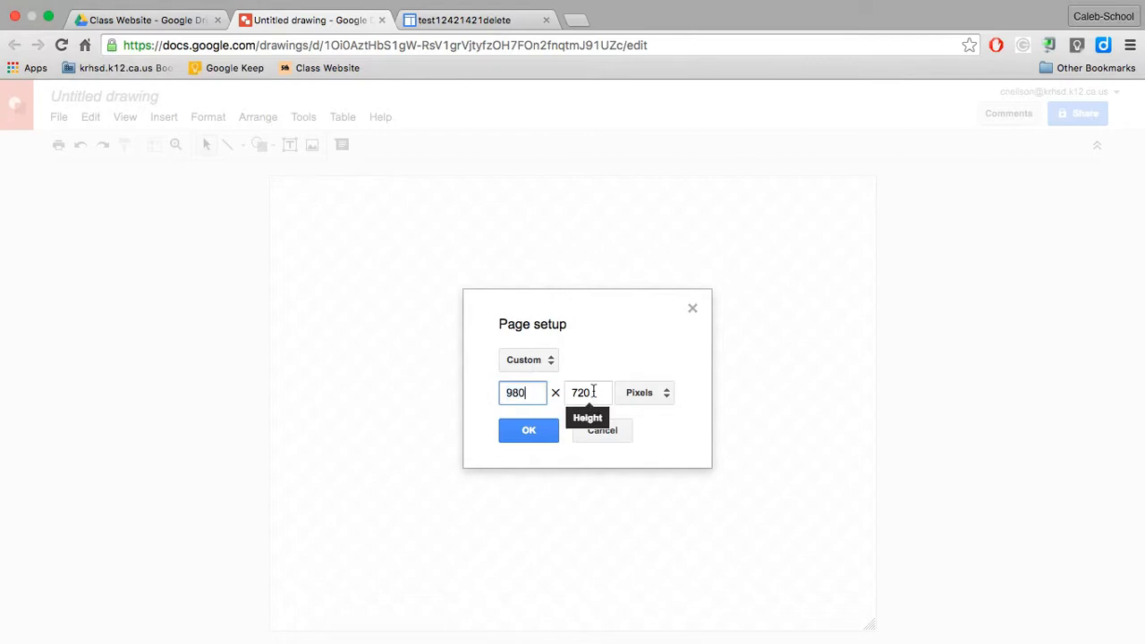
double_click(592, 392)
text(150)
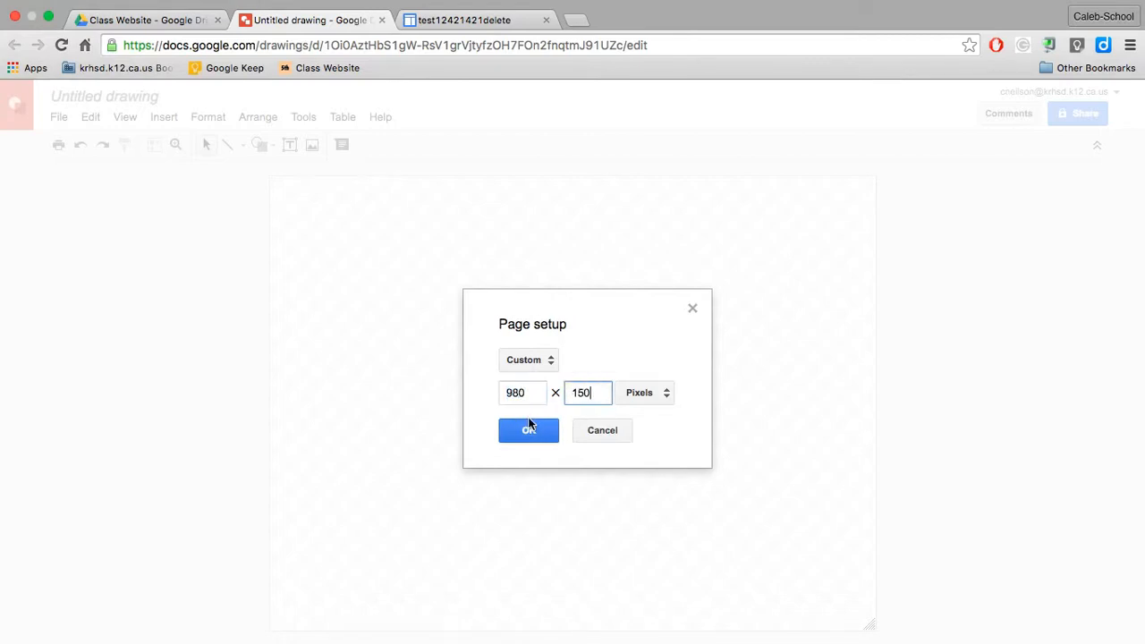
click(529, 432)
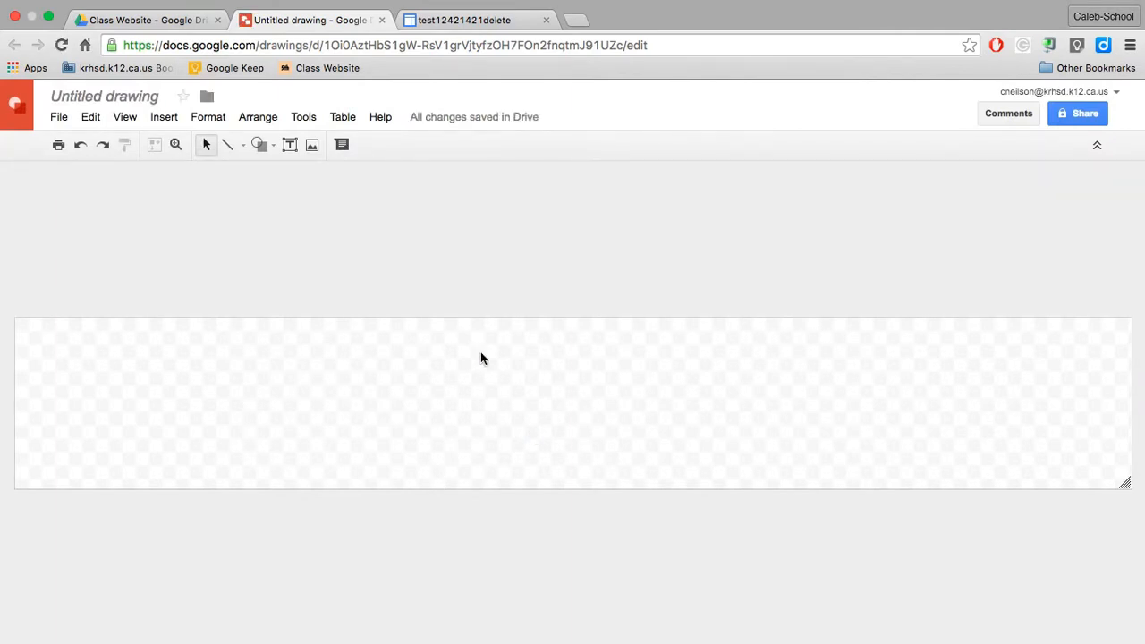
Step: Fill the drawing's background with bright purple
right_click(403, 369)
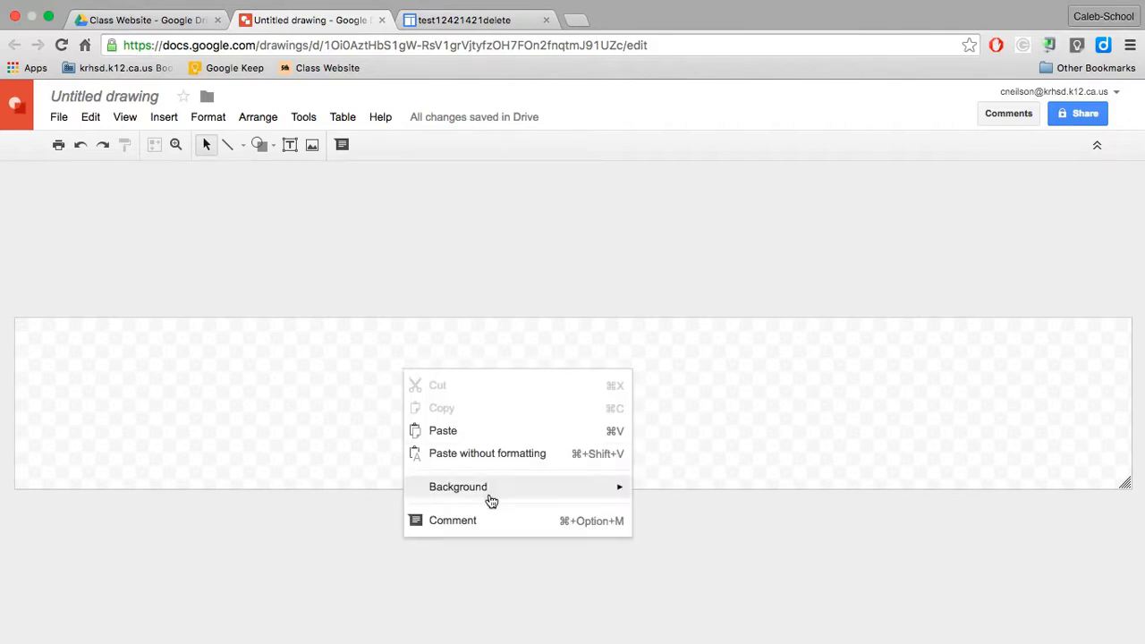
mouse_move(491, 501)
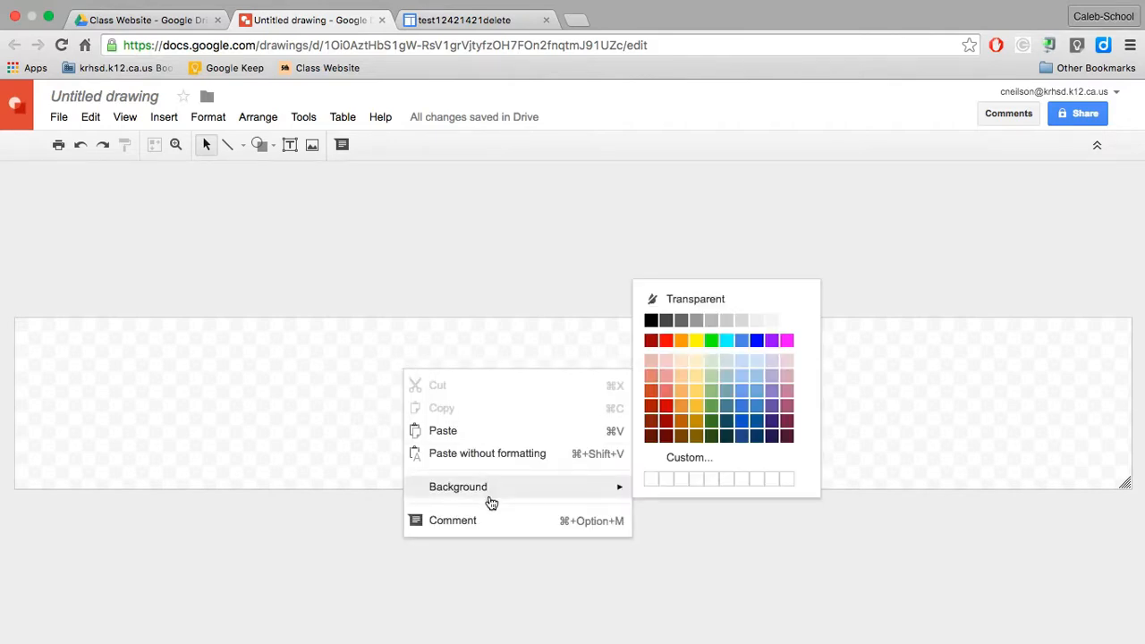
click(772, 341)
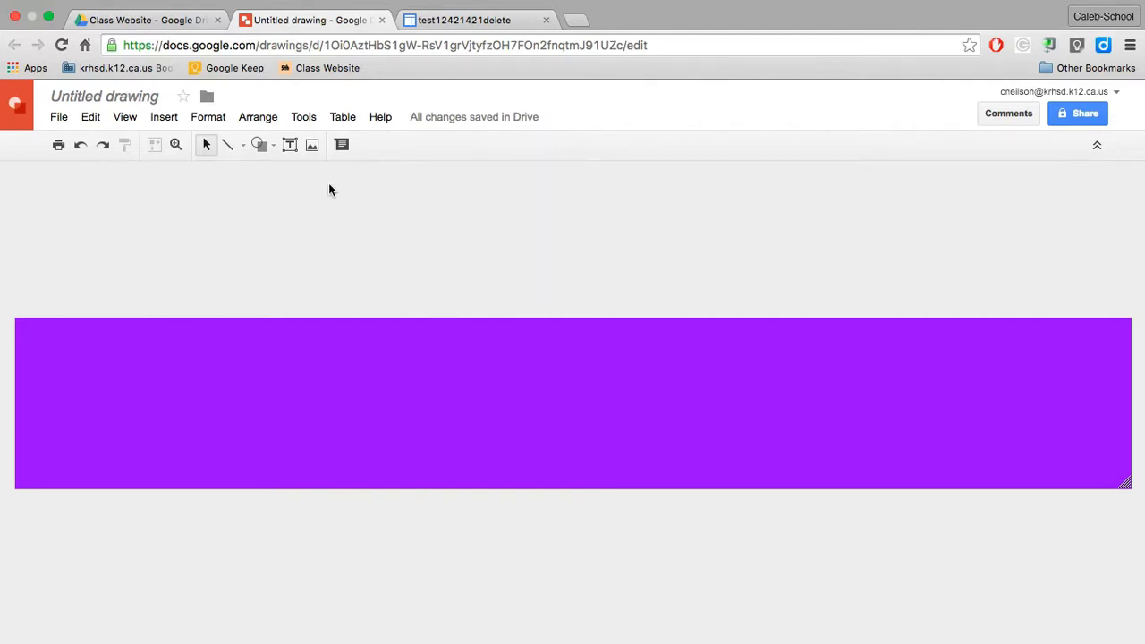
Step: Insert word art with the teacher's title and last name in possessive form followed by "Class", and set its font to Chewy
click(164, 116)
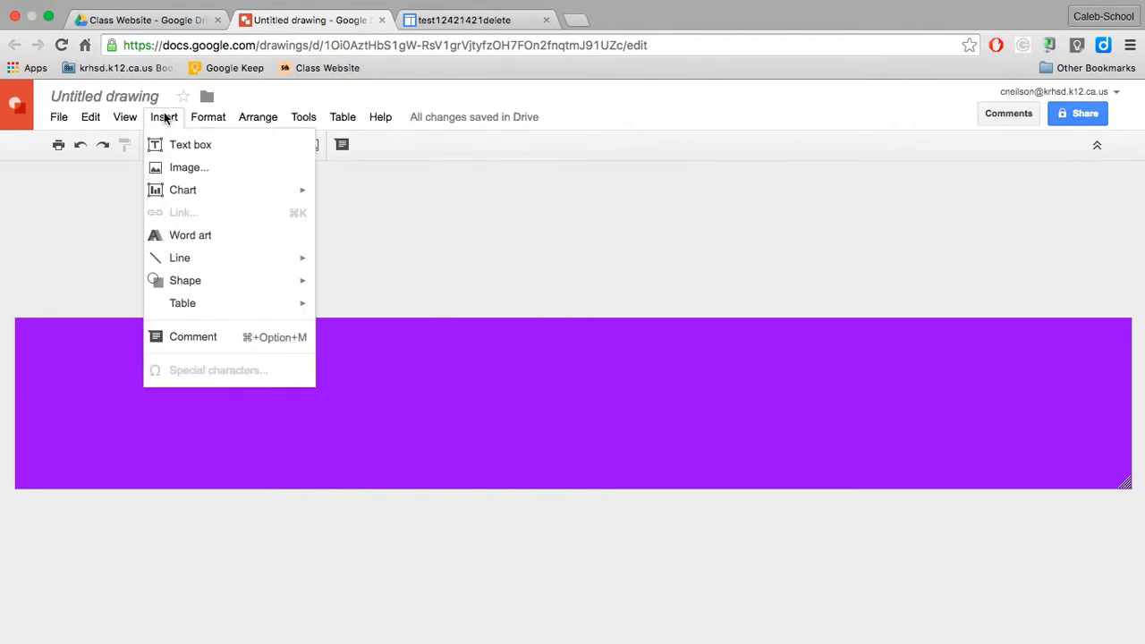
click(187, 235)
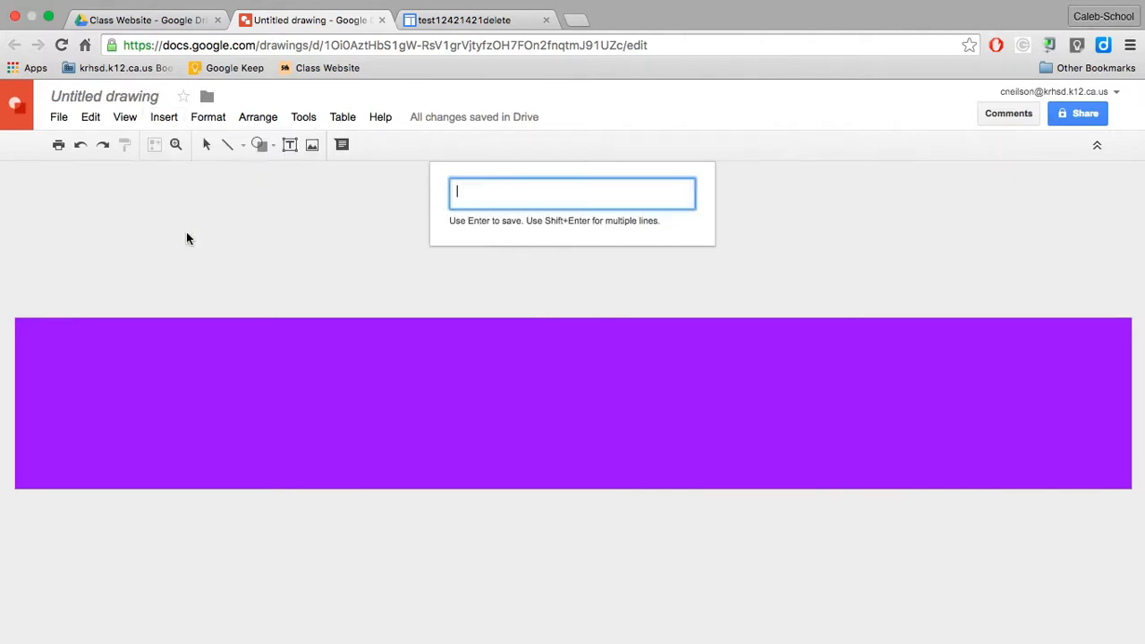
text(MR)
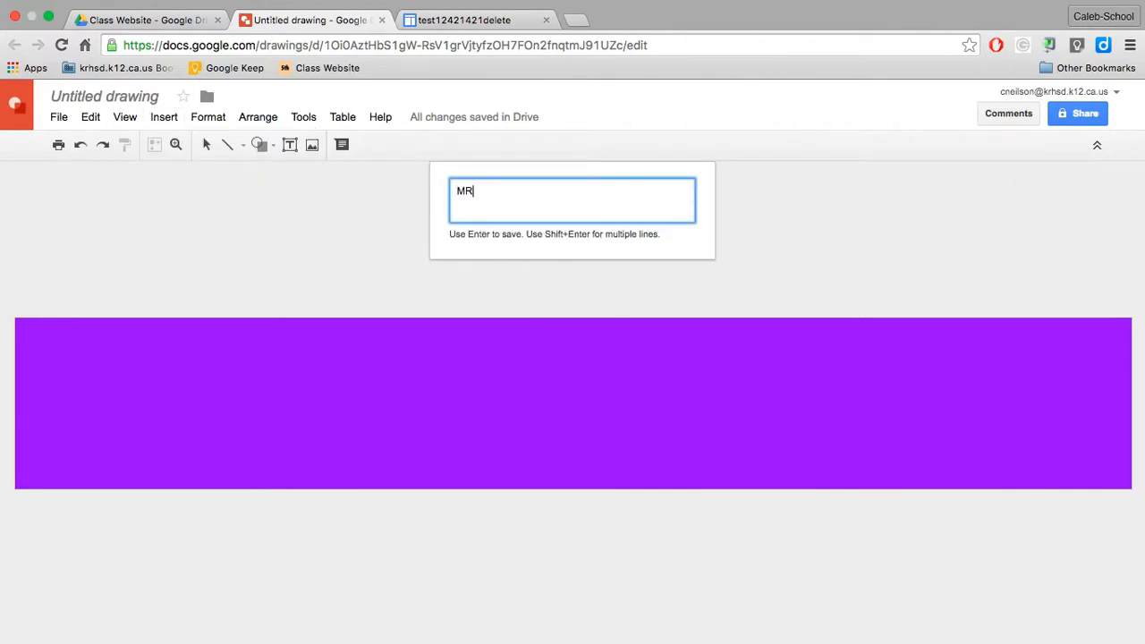
key(BackSpace)
text(r. Neilson's Class)
key(Return)
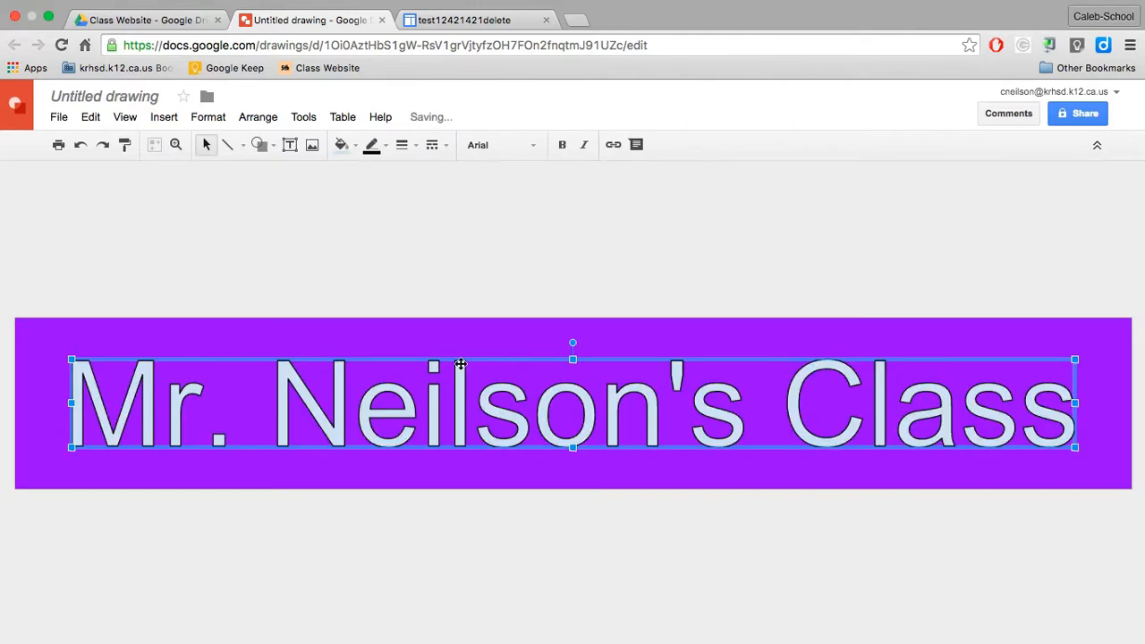
click(535, 148)
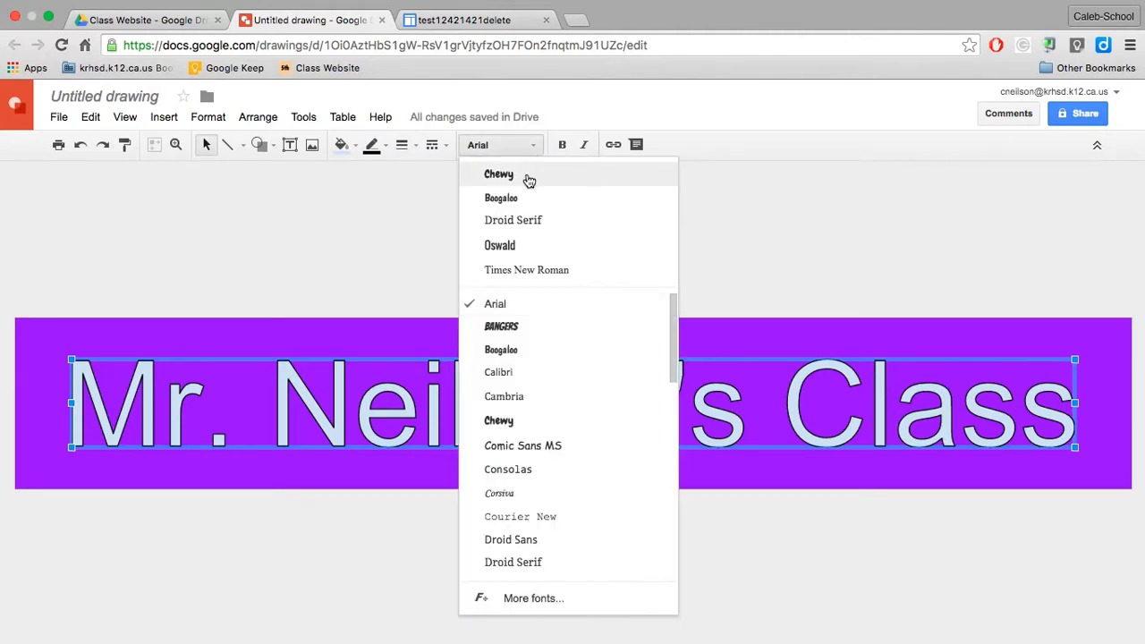
click(526, 176)
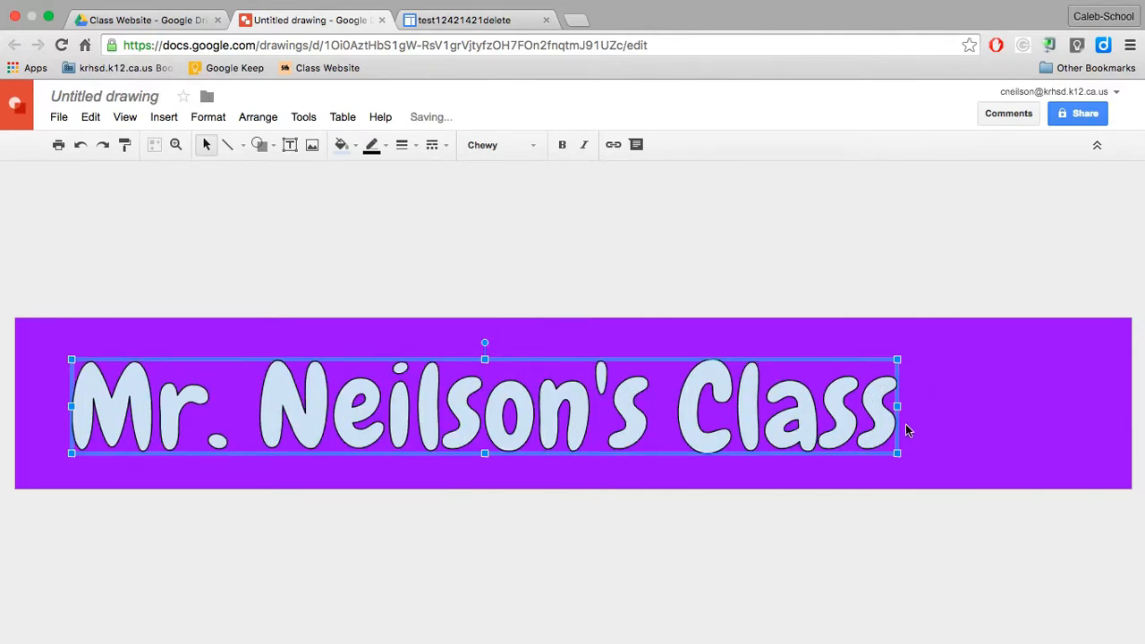
Step: Enlarge the class title word art so it spans nearly the full width and most of the height of the banner
drag(897, 406, 981, 406)
drag(981, 358, 1005, 347)
drag(1005, 399, 1058, 402)
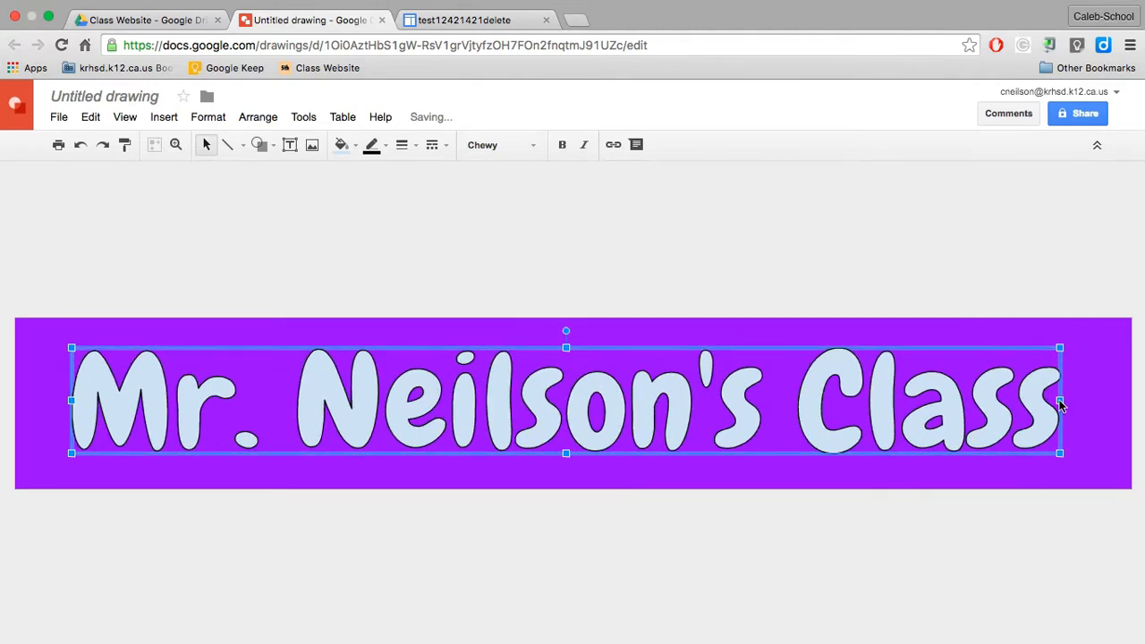
right_click(1071, 354)
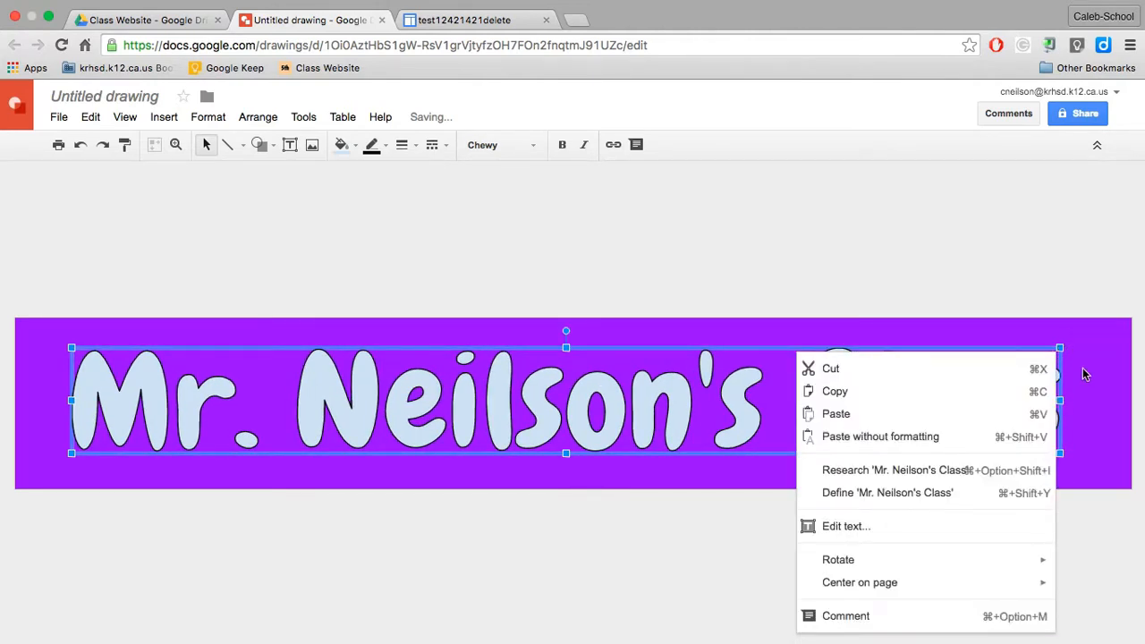
click(1082, 374)
click(1055, 409)
drag(1058, 347, 1082, 331)
Step: Center the title word art horizontally and vertically on the banner using the alignment guides, then deselect it
right_click(618, 332)
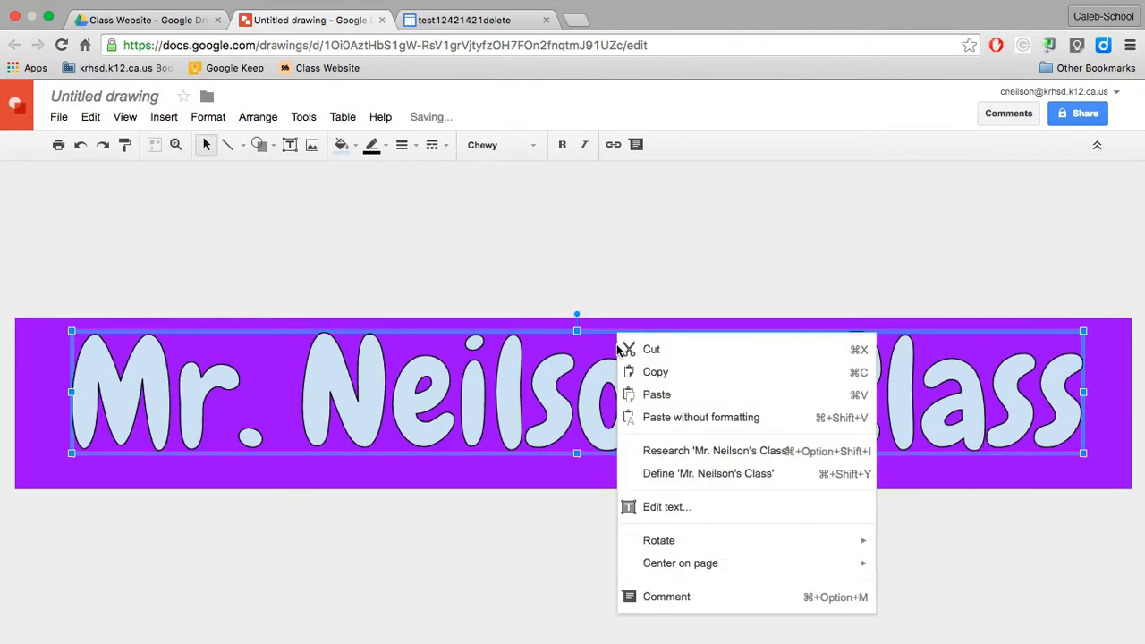
click(602, 296)
click(599, 352)
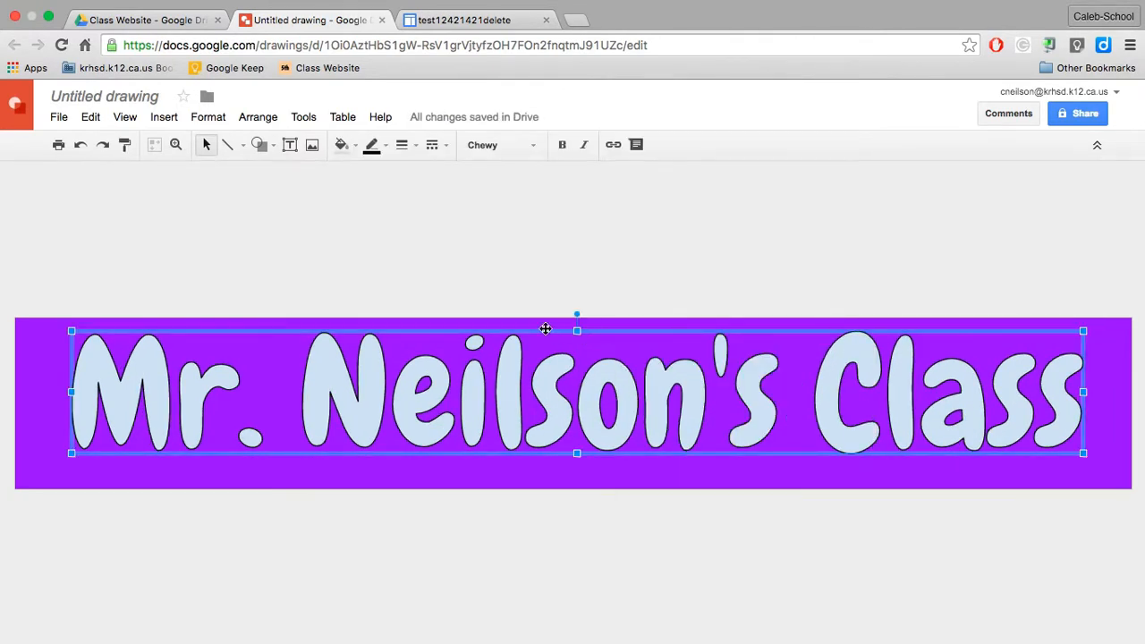
drag(545, 328, 546, 339)
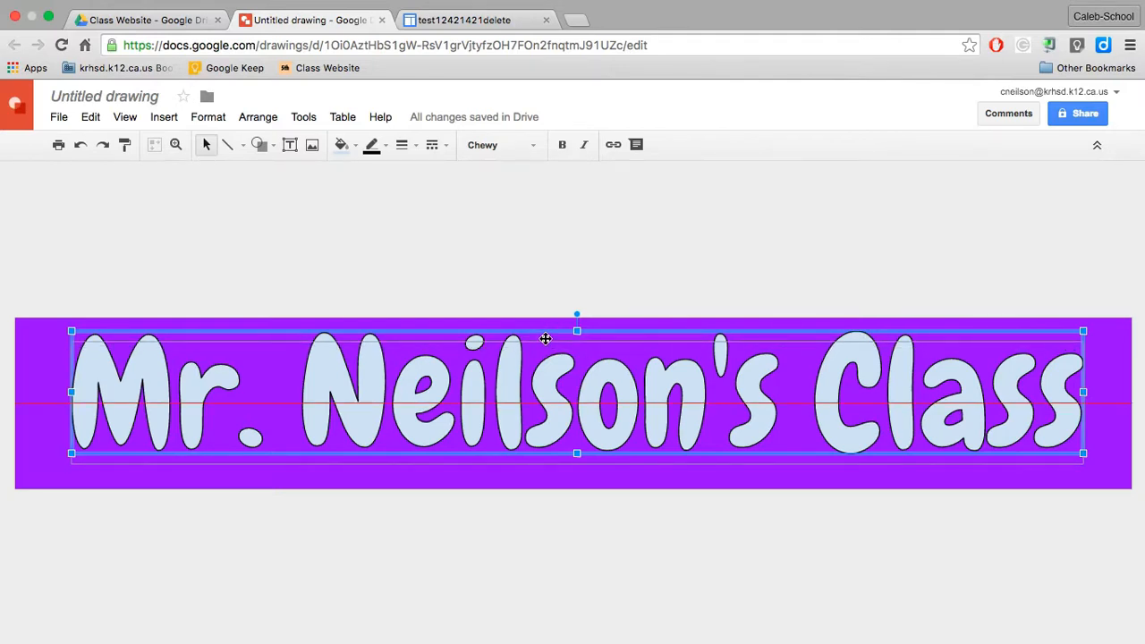
drag(545, 339, 539, 338)
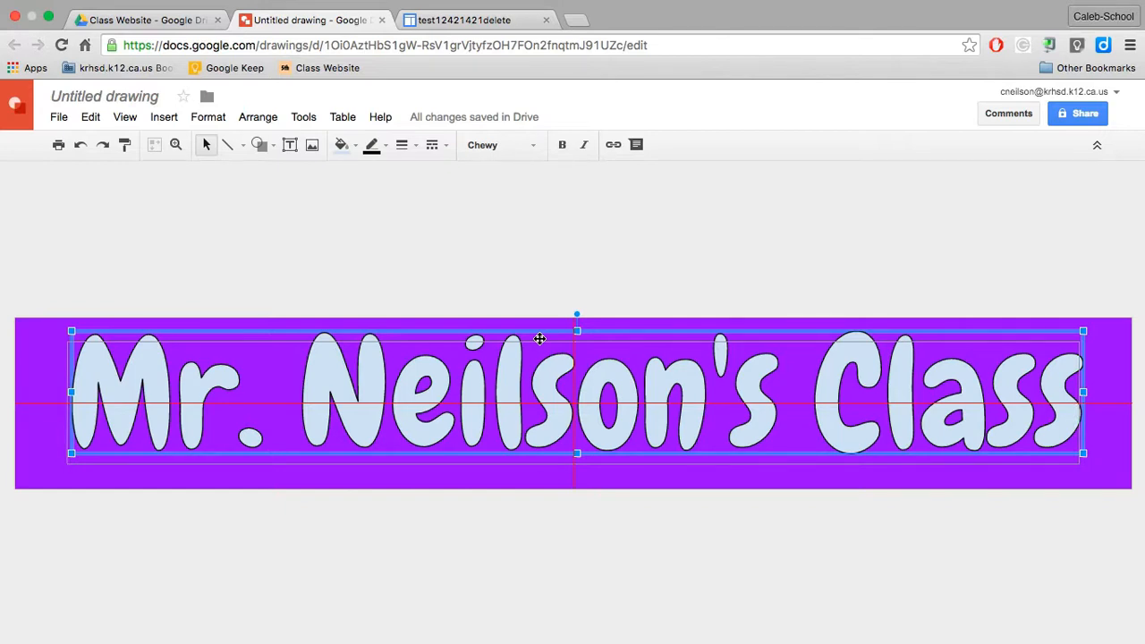
drag(539, 338, 539, 339)
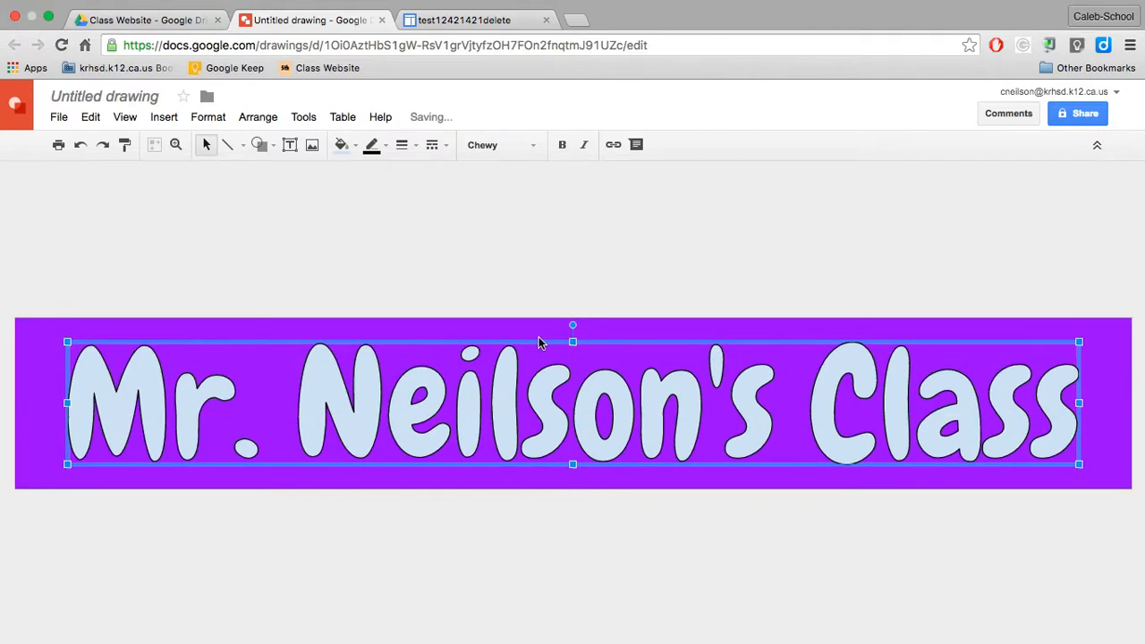
click(474, 261)
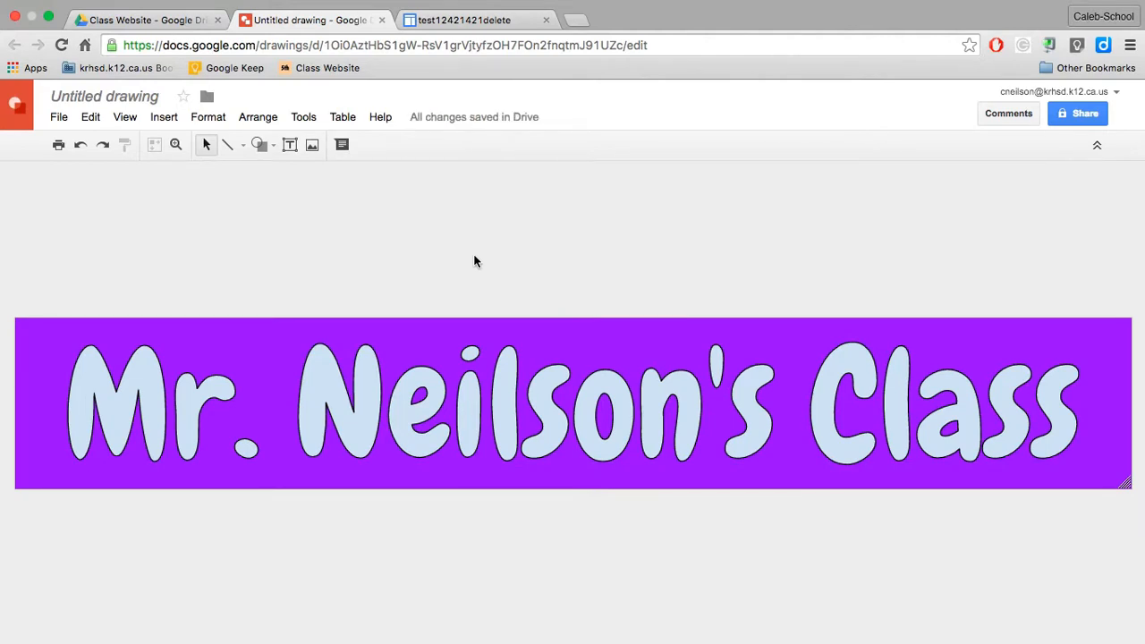
Step: Change the title word art's fill color to a medium dusty pink
click(408, 381)
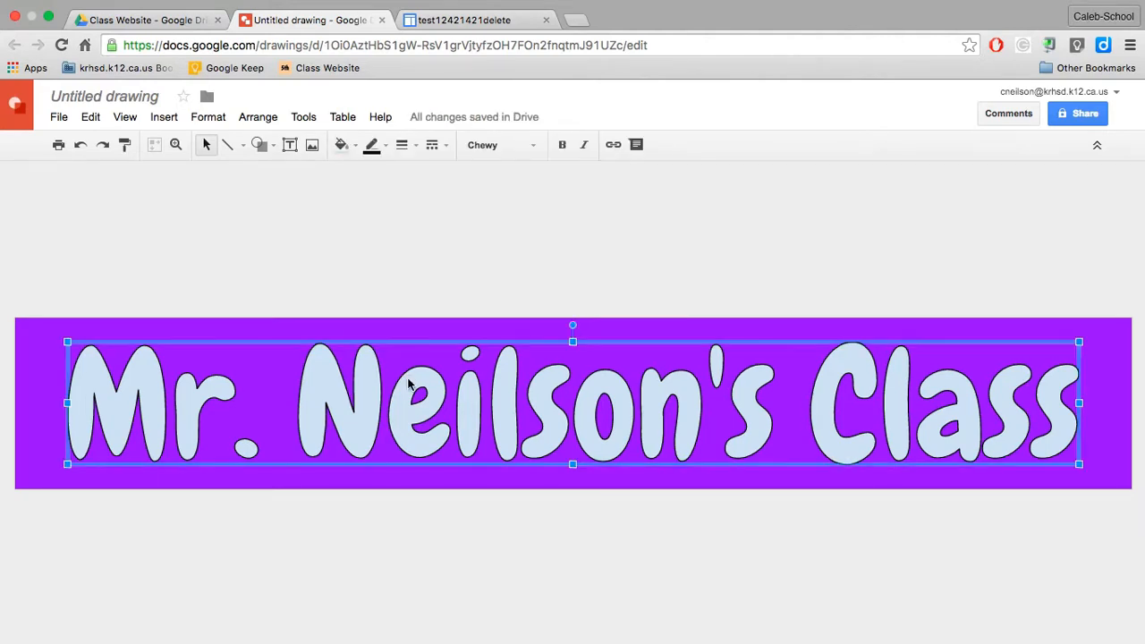
click(353, 149)
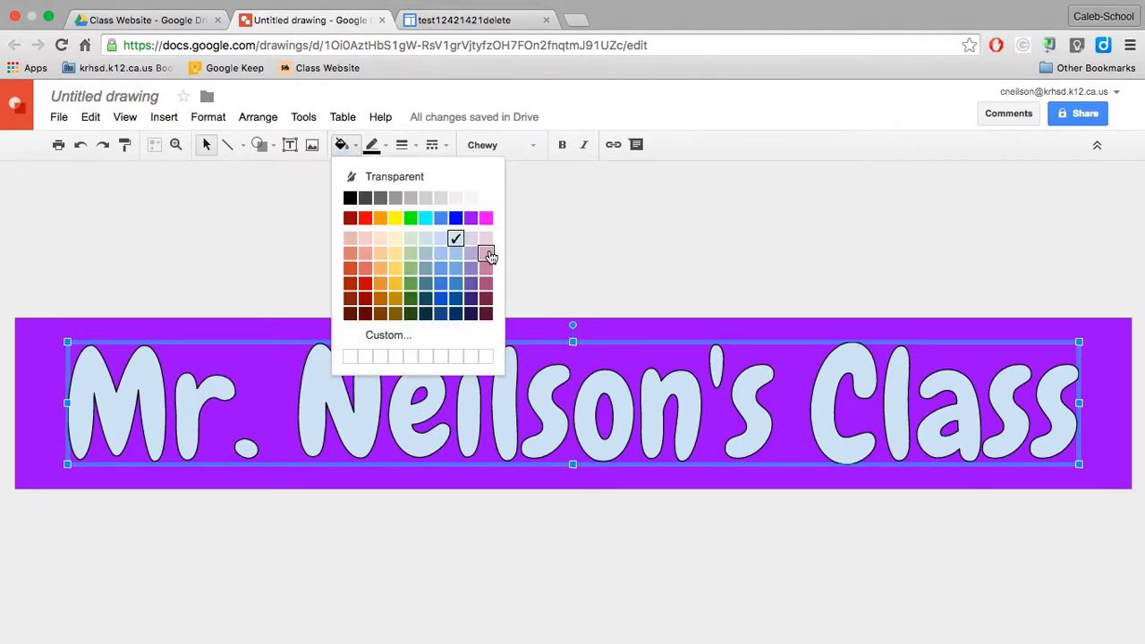
click(488, 283)
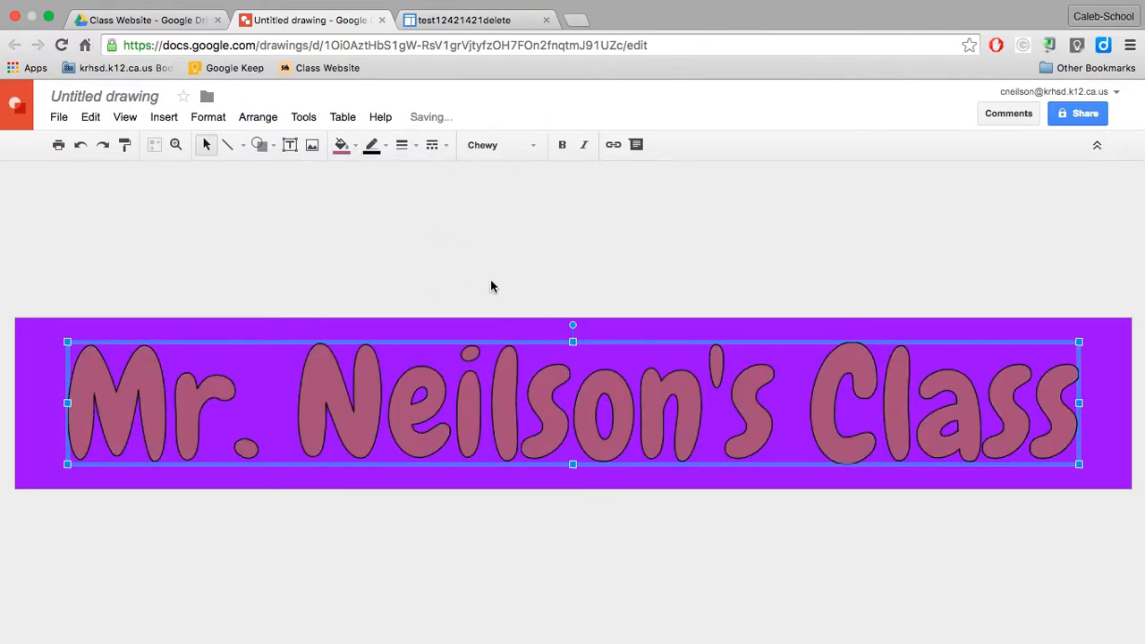
click(341, 145)
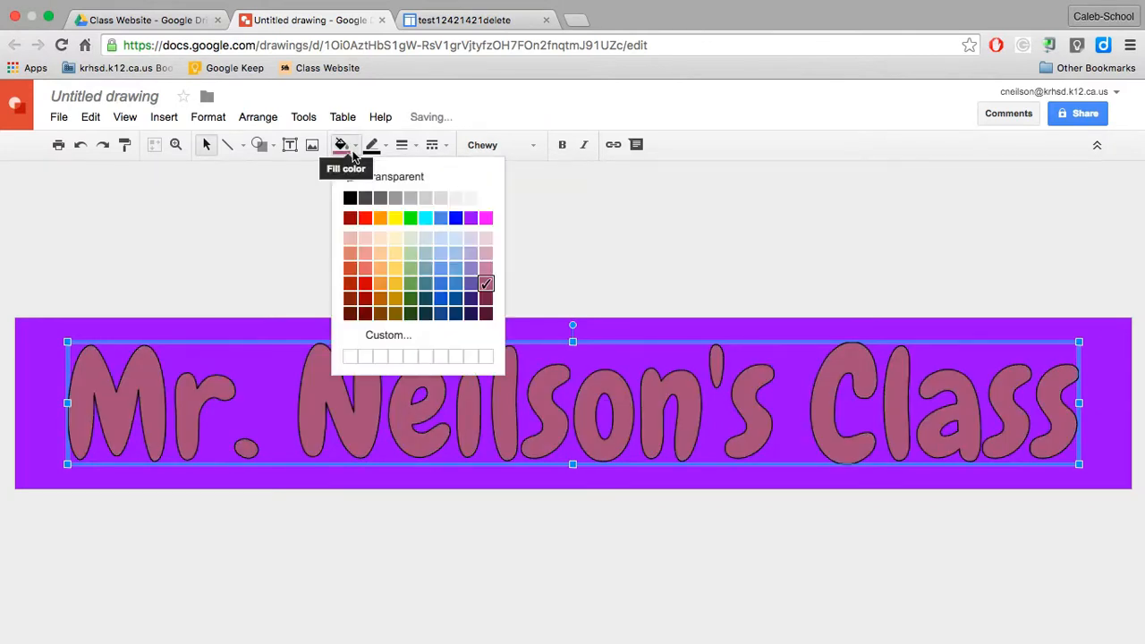
click(485, 268)
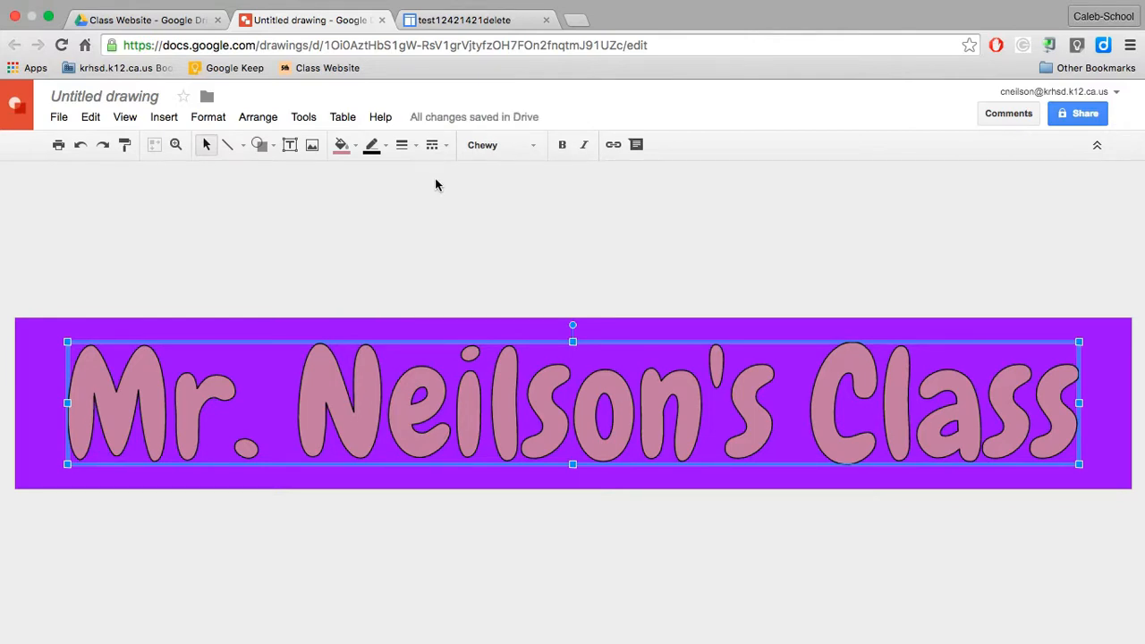
Step: Give the title word art a very light pink outline with a 4px weight, then deselect it
click(384, 148)
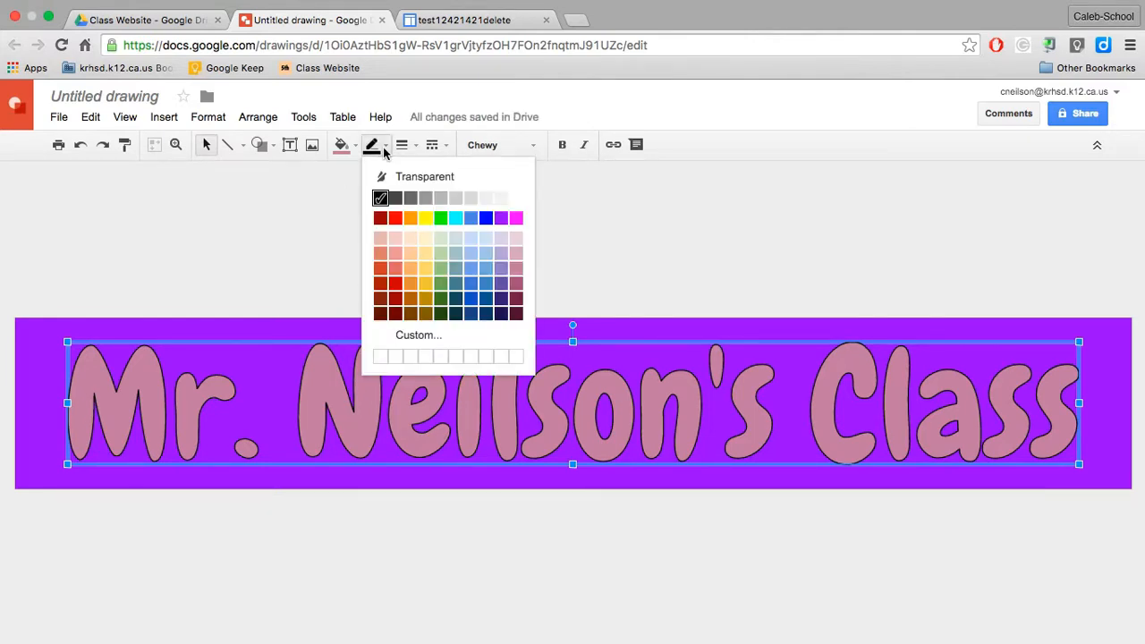
click(516, 239)
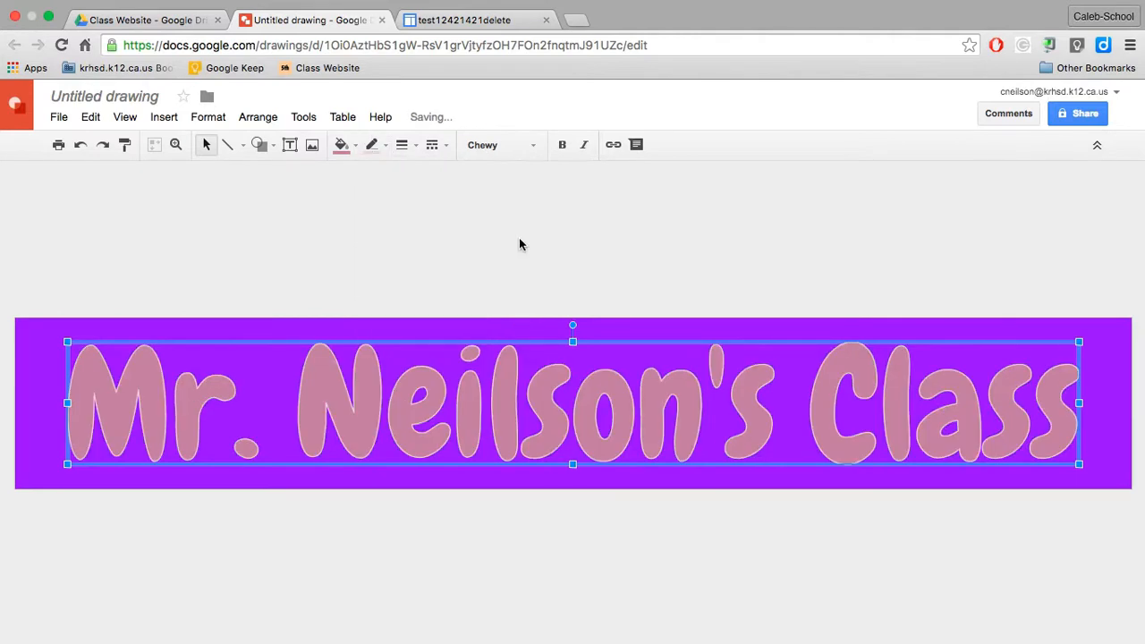
click(404, 145)
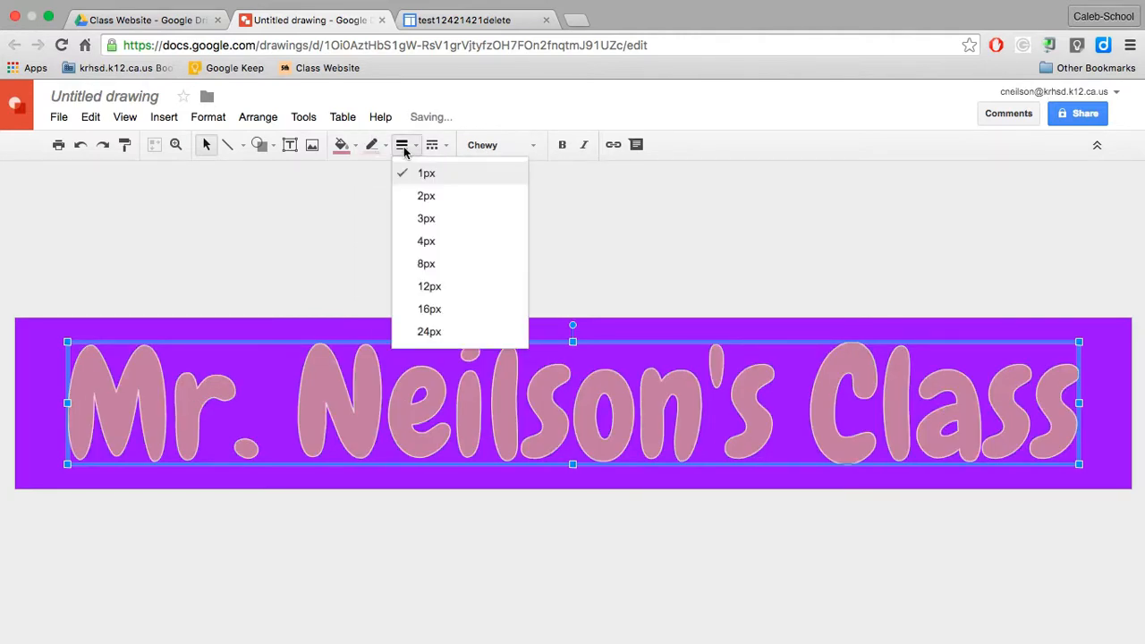
click(429, 241)
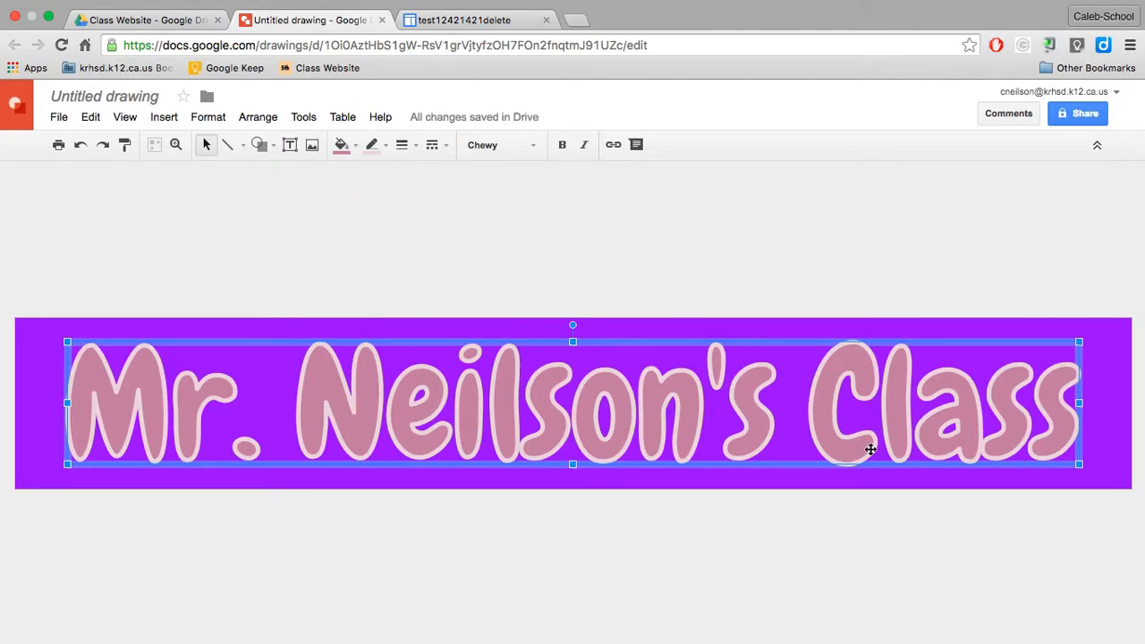
click(878, 534)
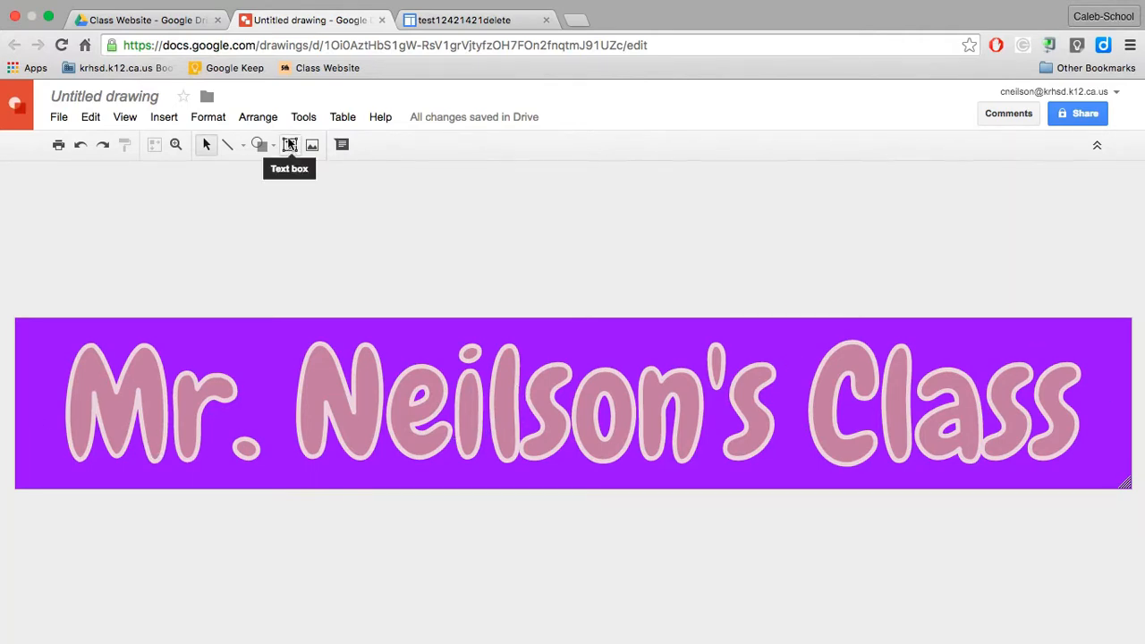
Step: Add a small text box along the banner's lower edge, just beneath the middle of the title
click(290, 145)
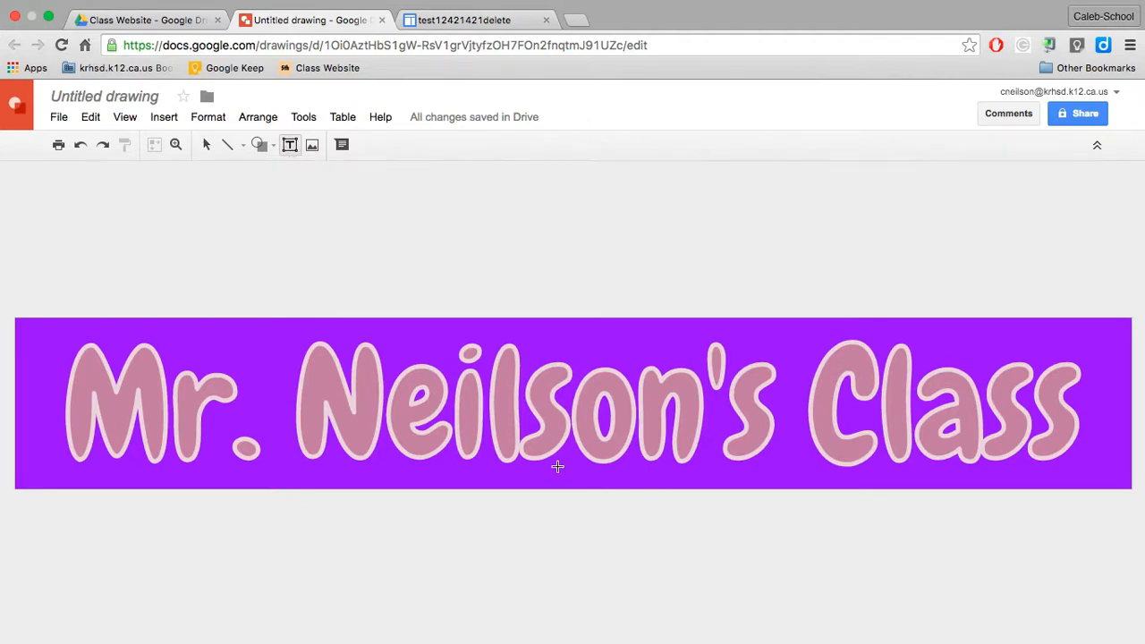
drag(557, 467, 695, 492)
right_click(617, 468)
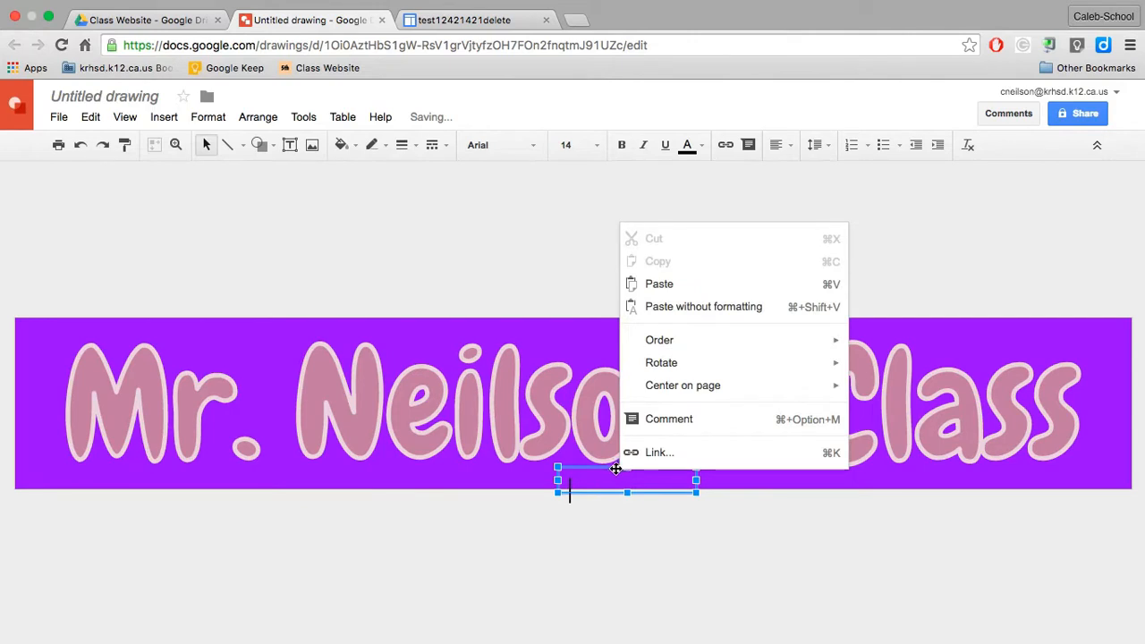
click(597, 466)
drag(597, 466, 596, 464)
click(582, 474)
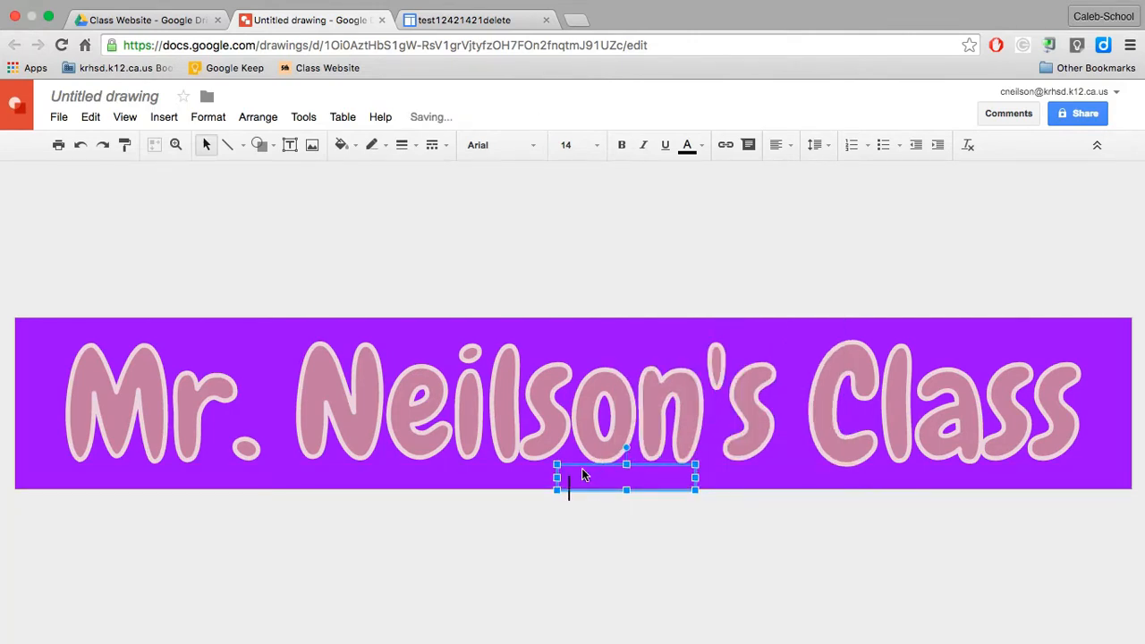
Step: Enter "2016-2017" at font size 10 in the text box and nudge it slightly up and right beneath the title
click(581, 145)
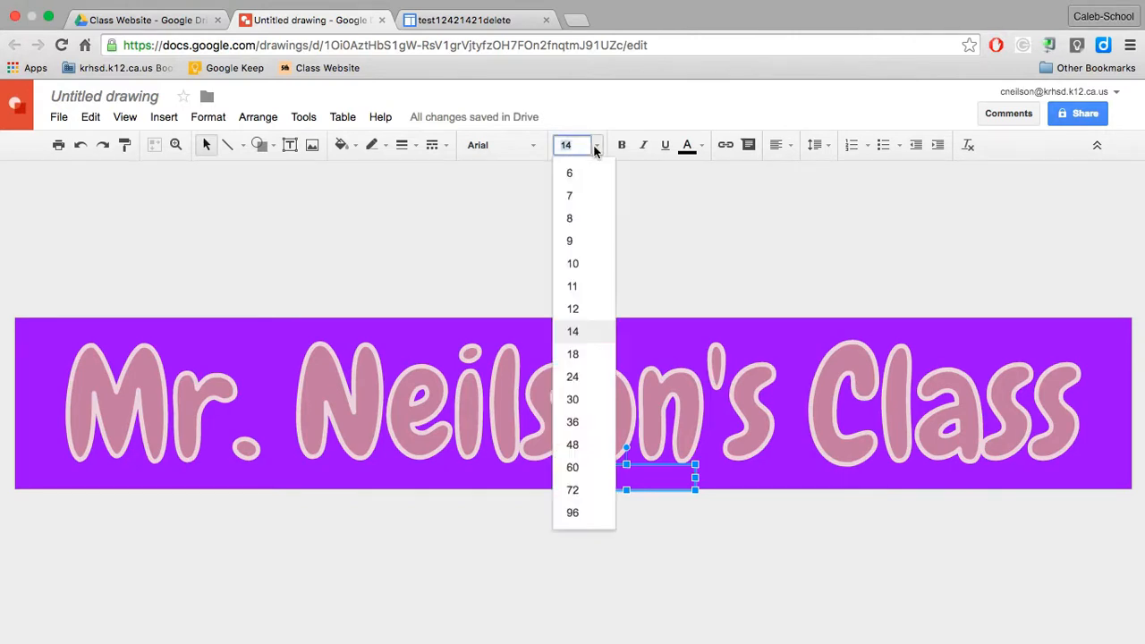
click(591, 263)
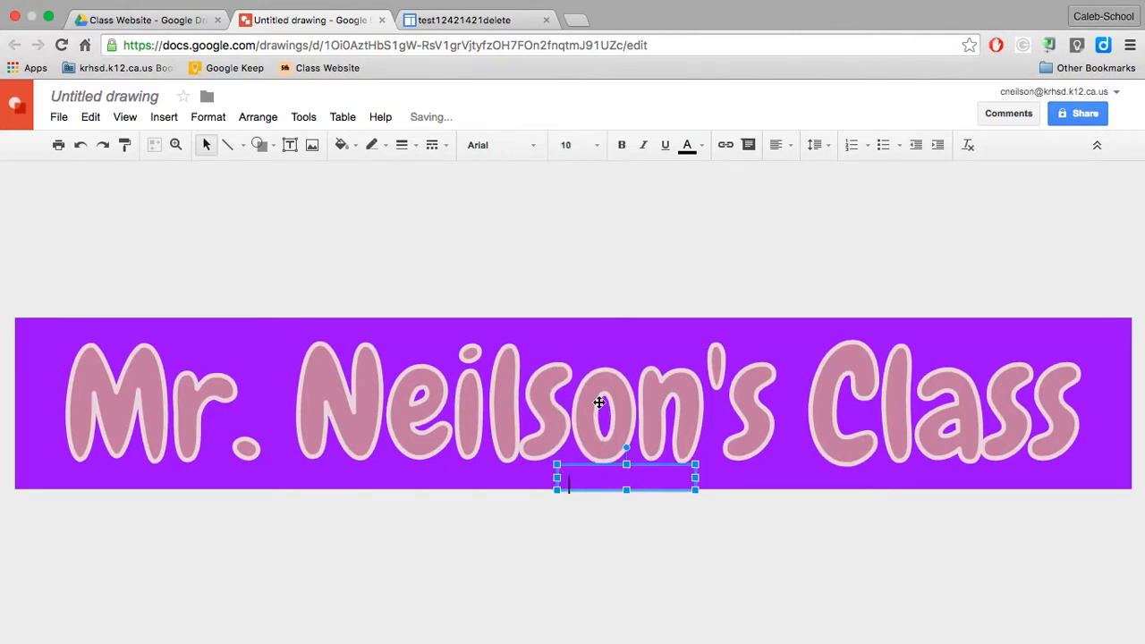
text(20)
key(BackSpace)
key(BackSpace)
key(BackSpace)
text(2016-2017)
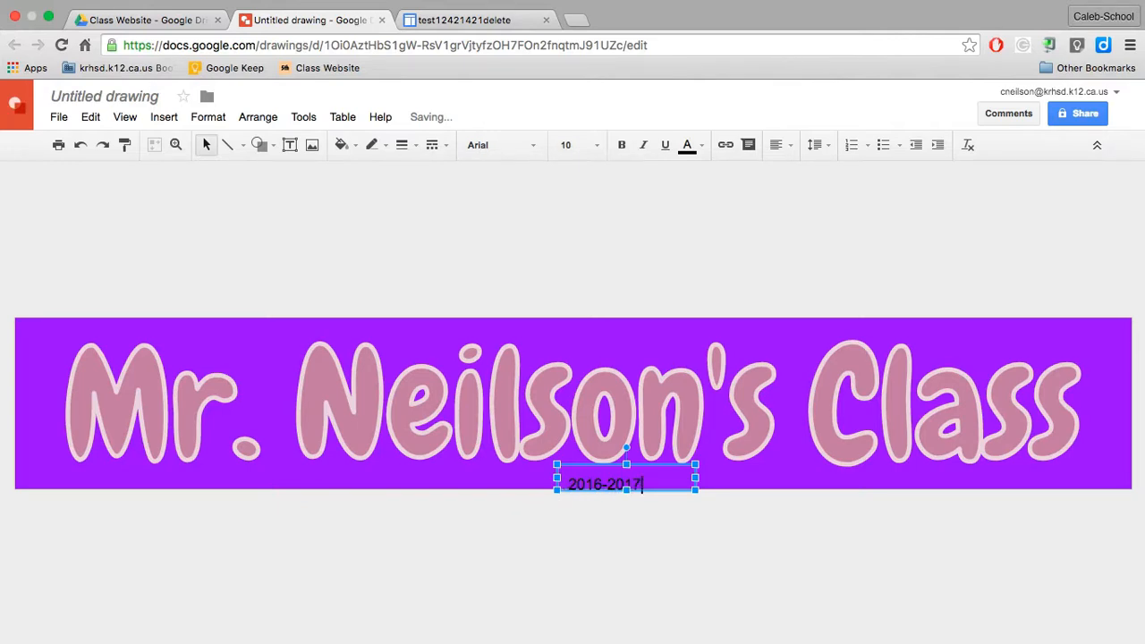
drag(606, 463, 621, 456)
click(662, 562)
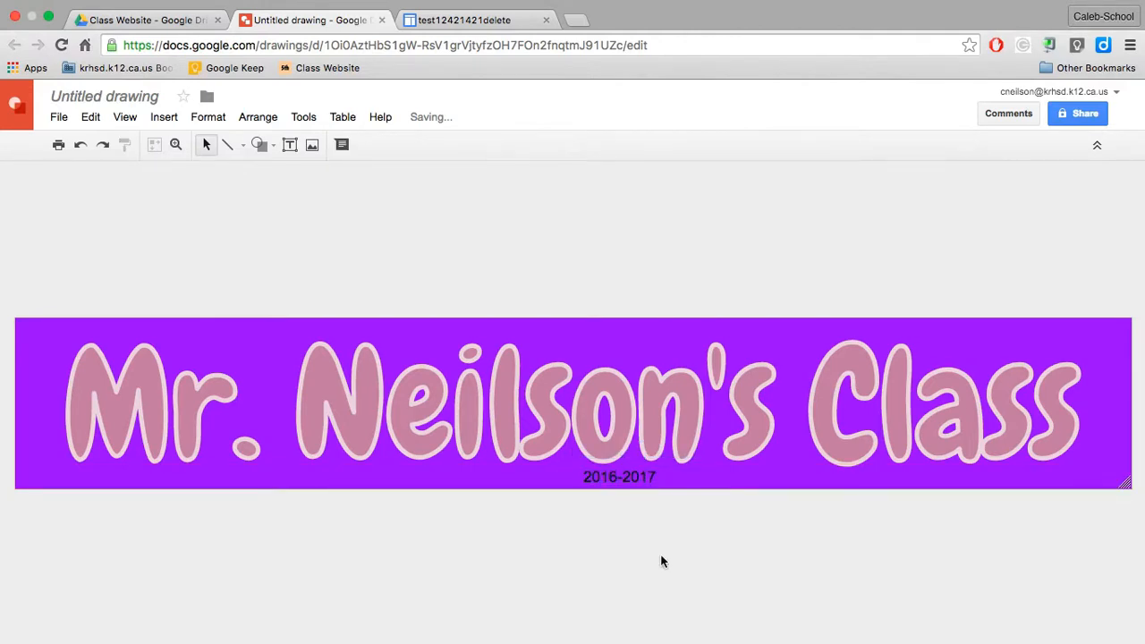
Step: Rename the untitled drawing as "Test Delete"
click(106, 95)
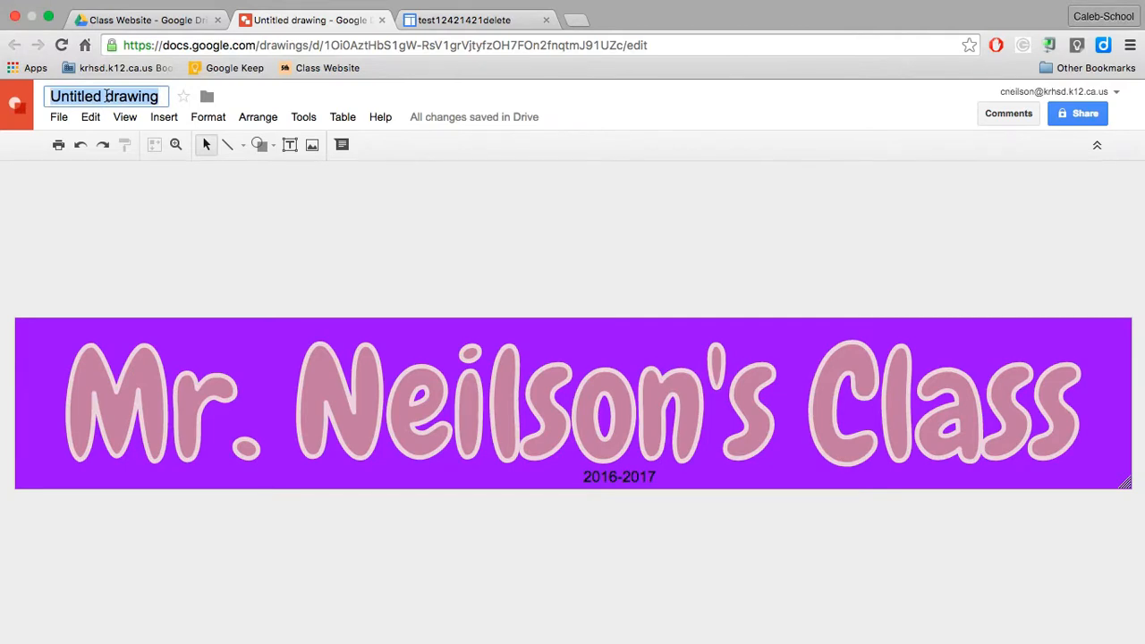
text(Test Delete)
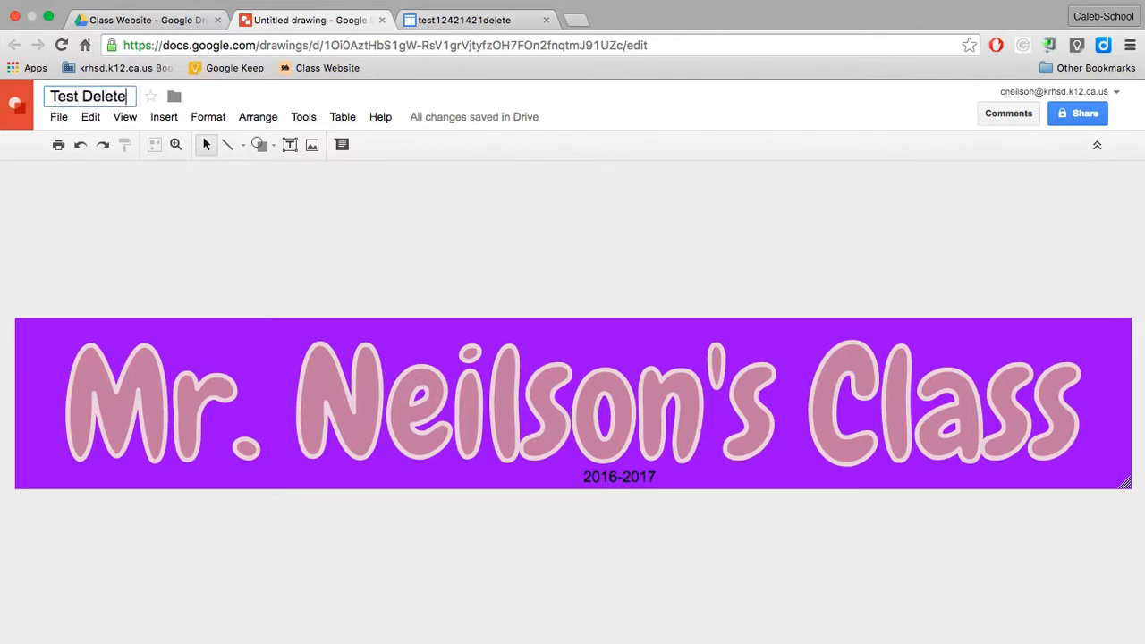
click(109, 209)
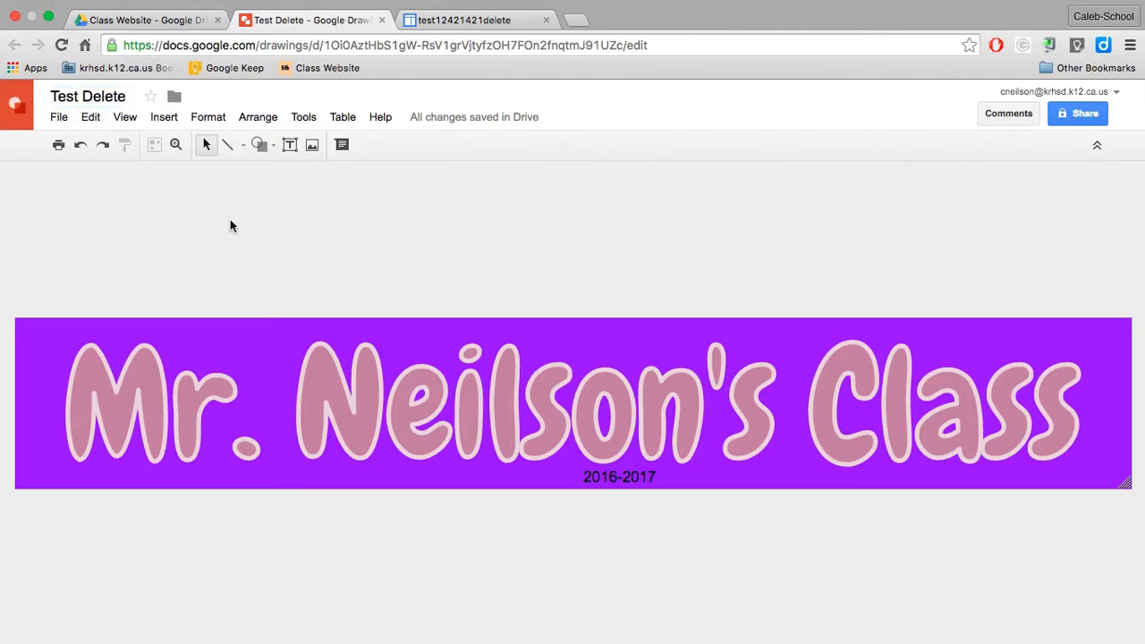
Step: Download the banner drawing as a PNG image and dismiss the browser's download bar
click(58, 119)
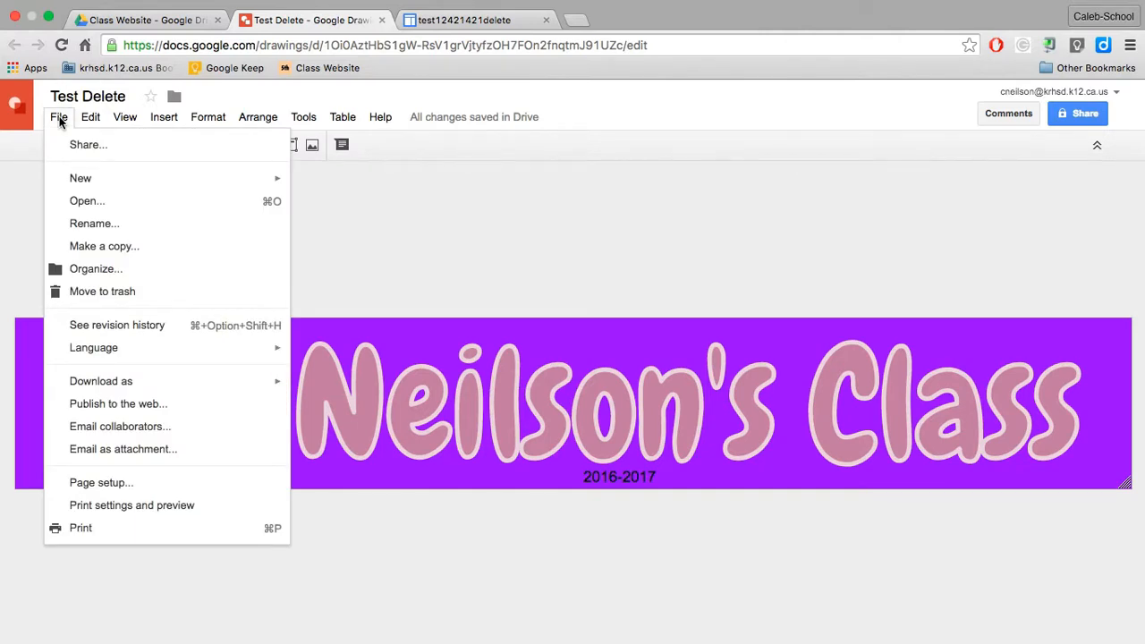
mouse_move(104, 391)
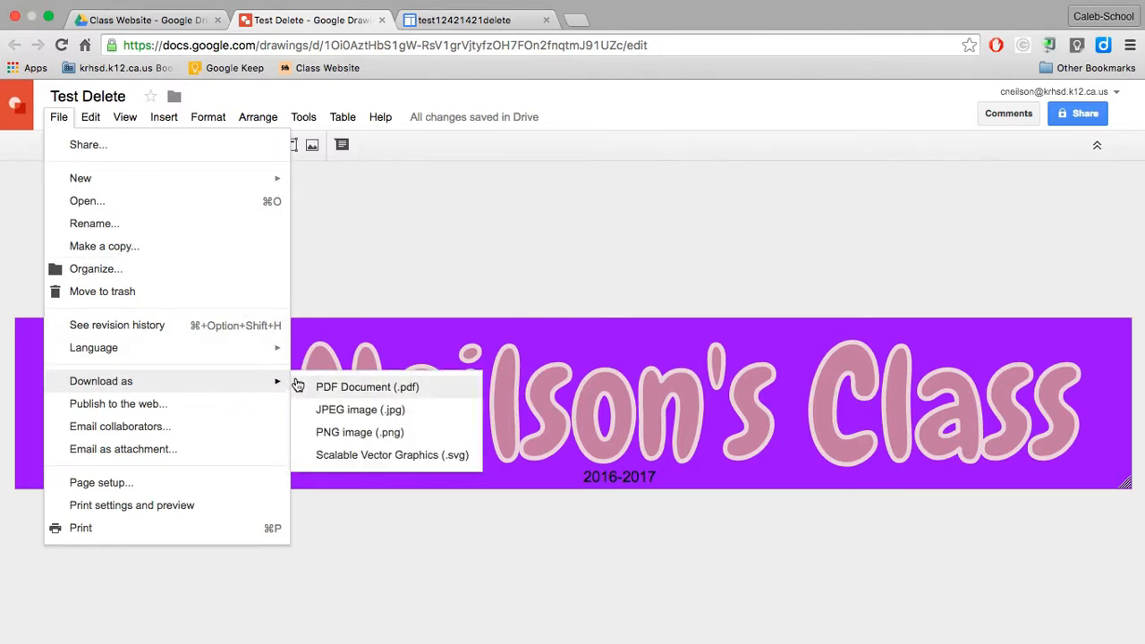
click(349, 435)
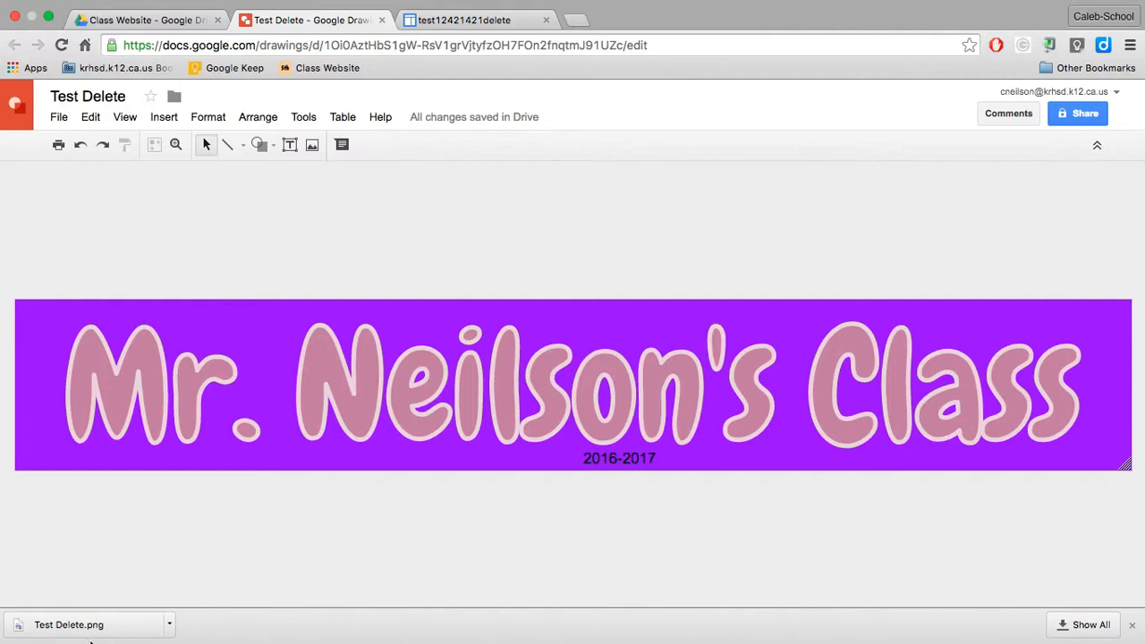
click(1132, 625)
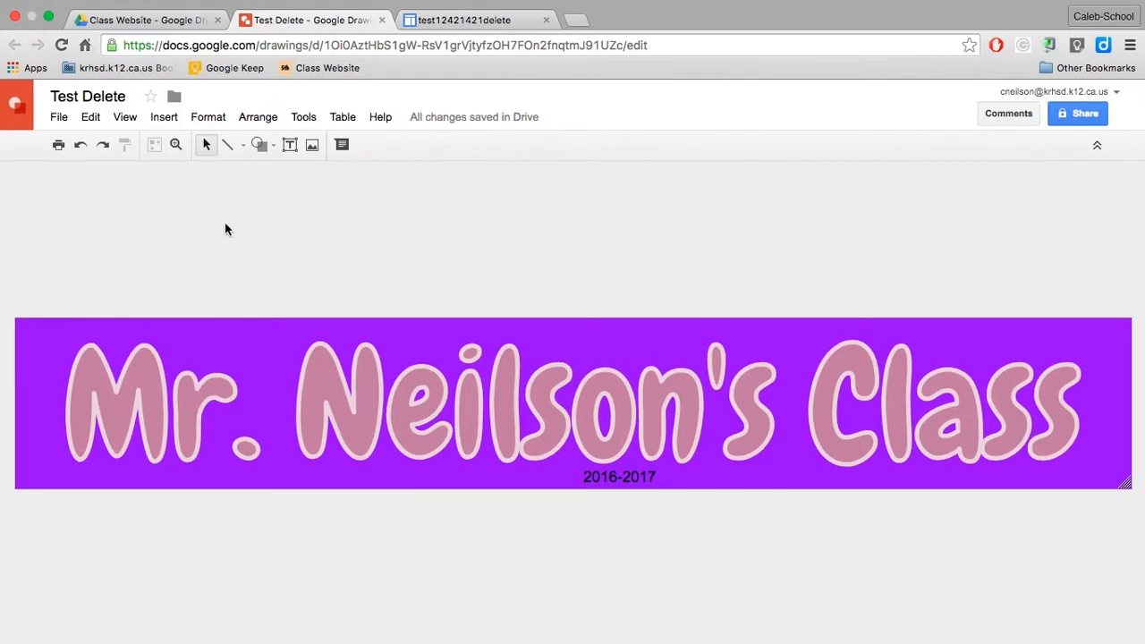
Step: Switch to the class website in Google Sites and open its site header configuration from the site layout editor
click(461, 19)
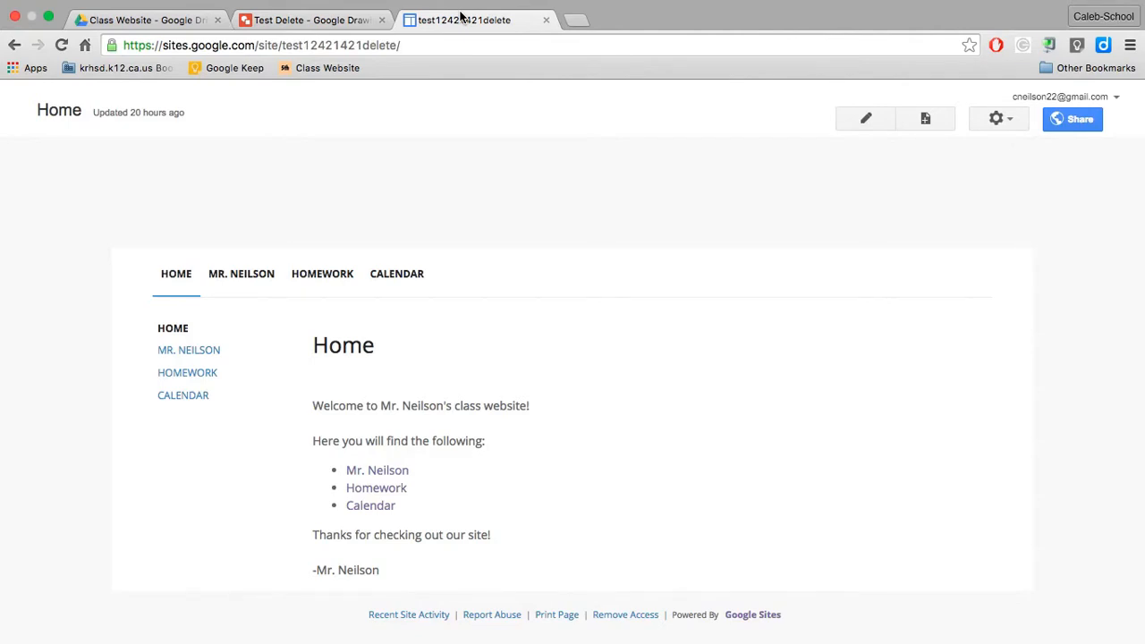
click(1010, 121)
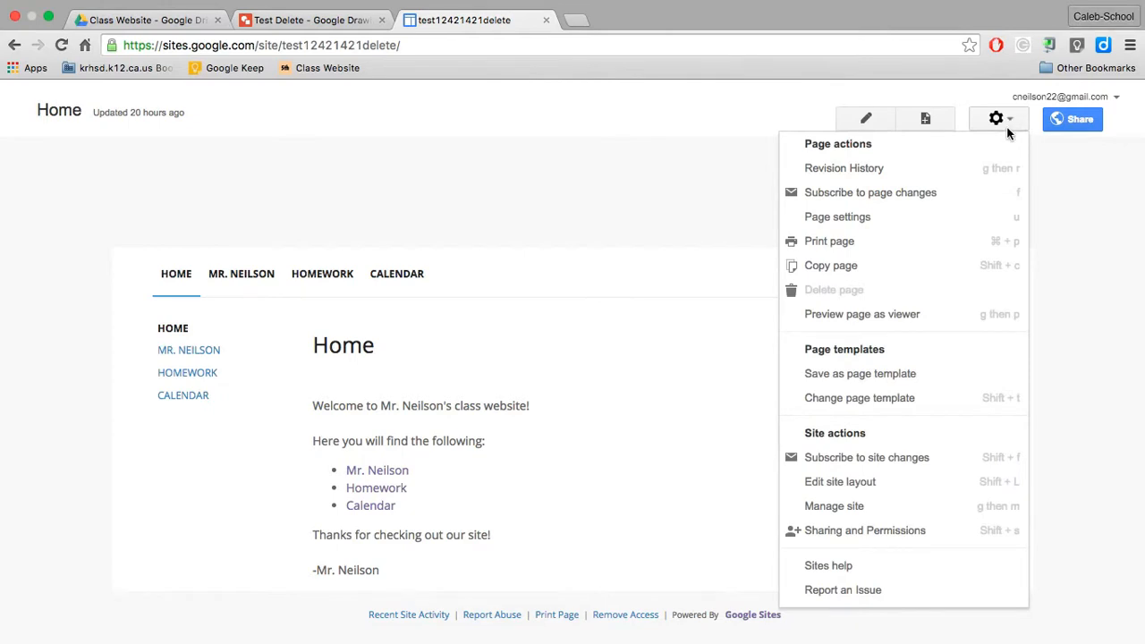
click(871, 485)
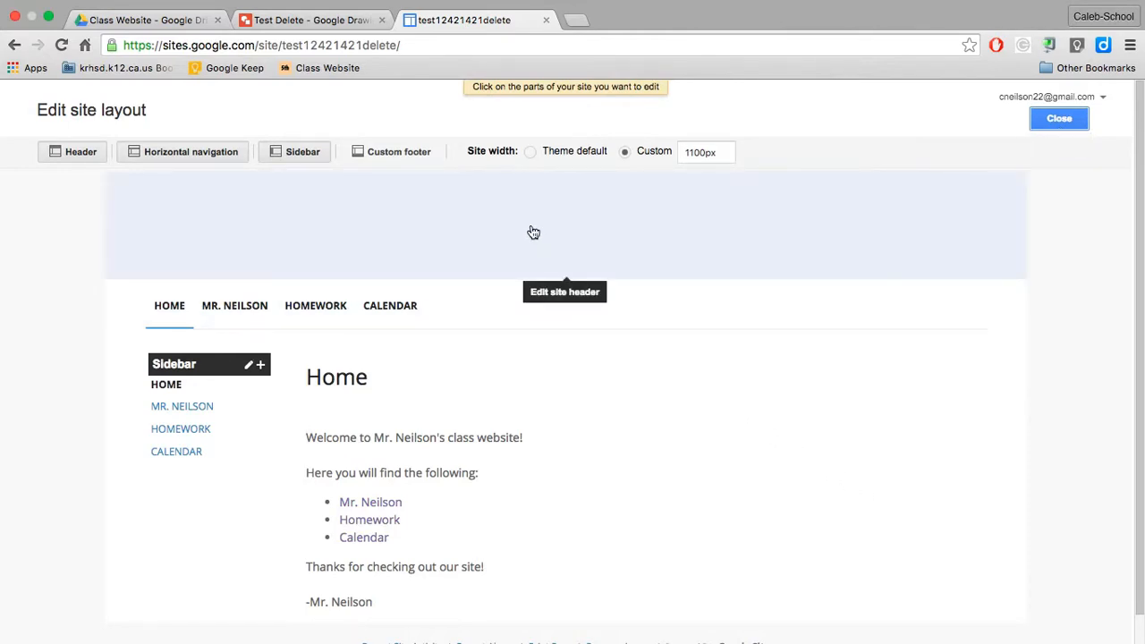
click(533, 232)
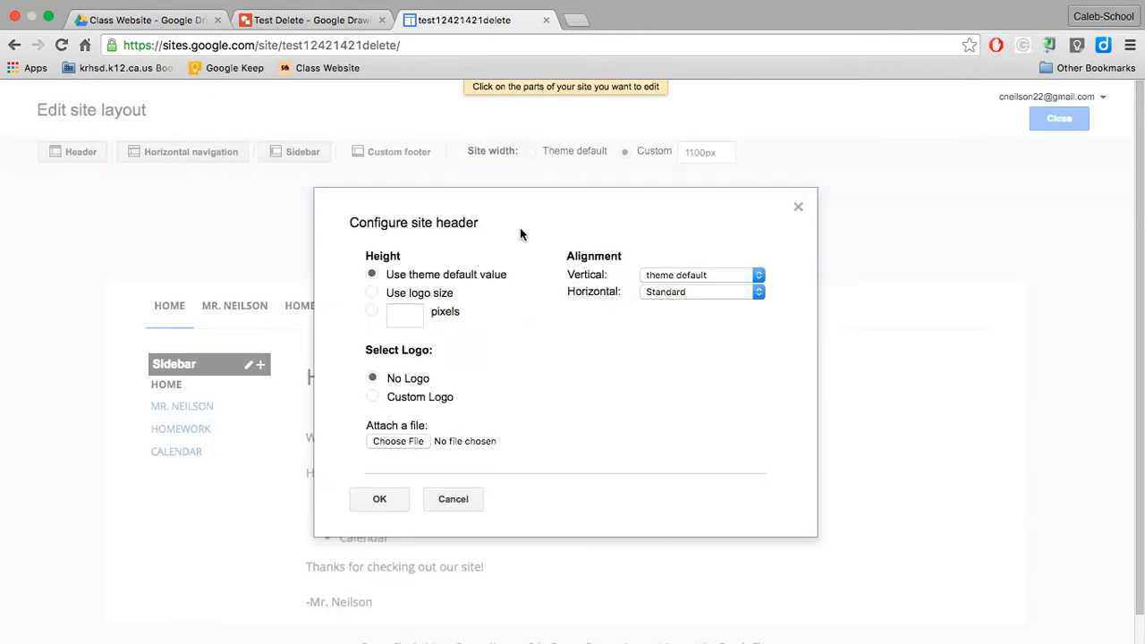
Step: Set Test Delete.png from Downloads as the header's custom logo, apply it, and leave the site layout editor
click(373, 398)
click(397, 441)
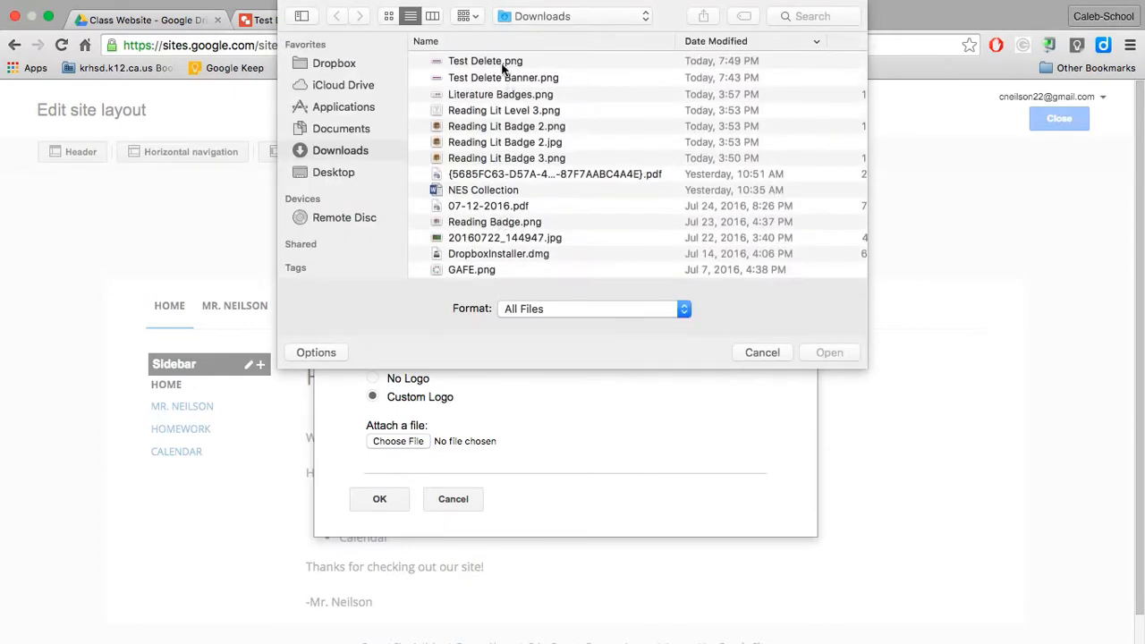
click(500, 63)
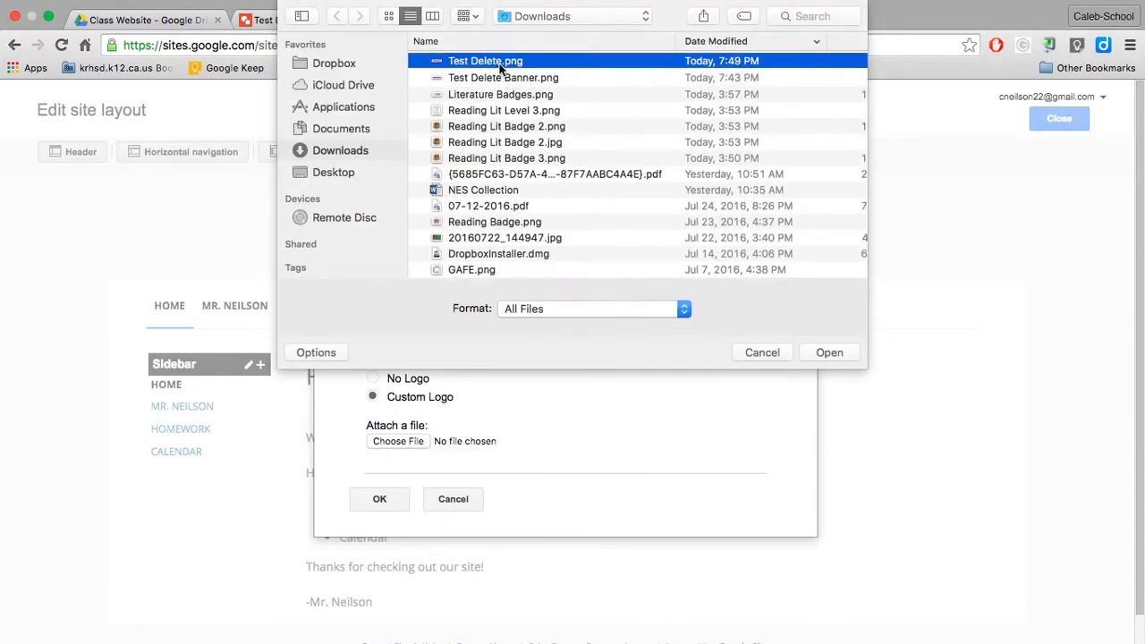
click(828, 353)
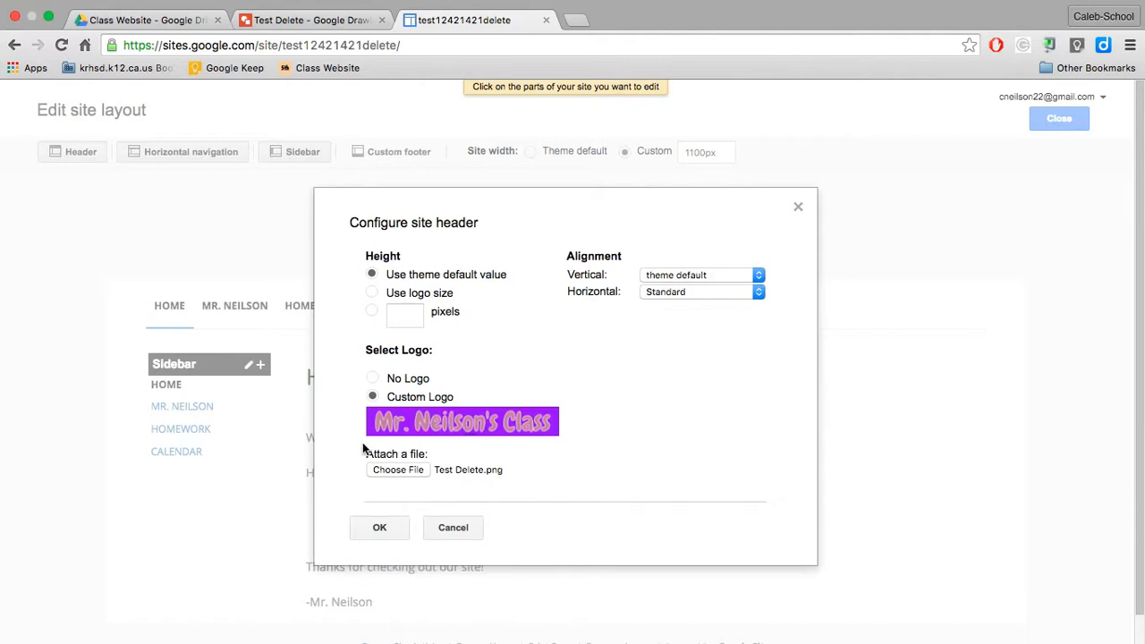
scroll(386, 535, down, 1)
click(379, 516)
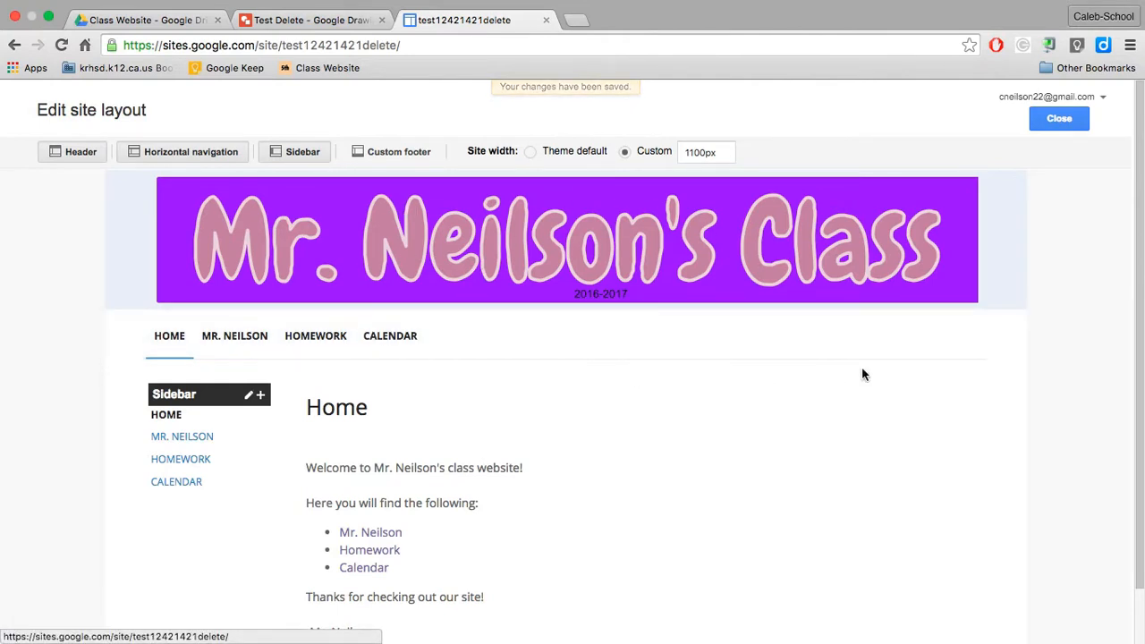
click(1064, 119)
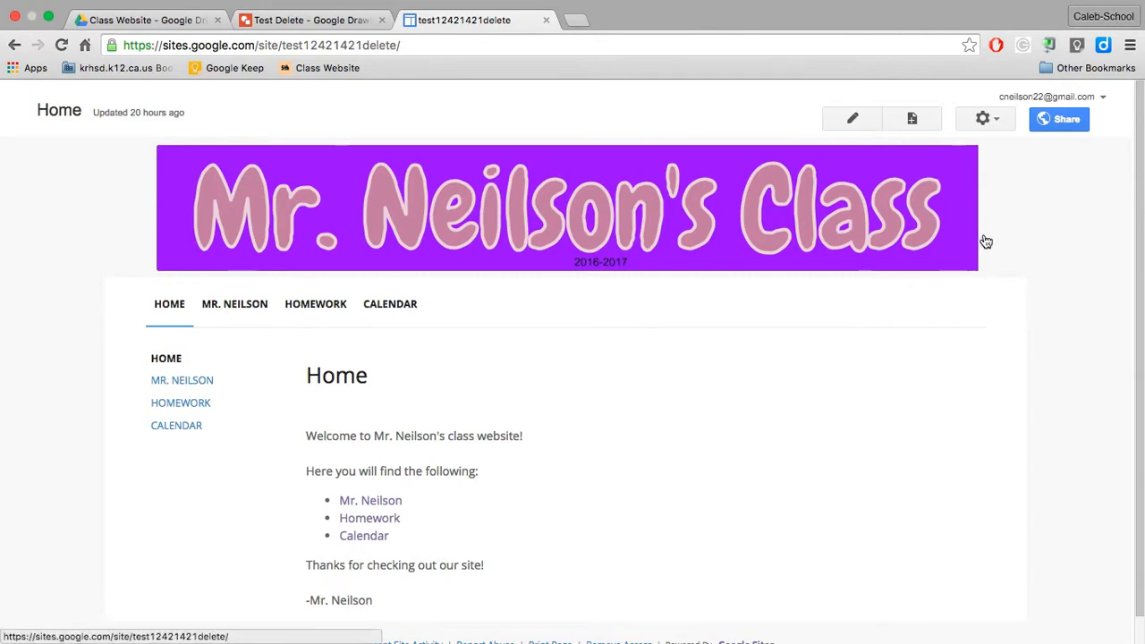
click(997, 123)
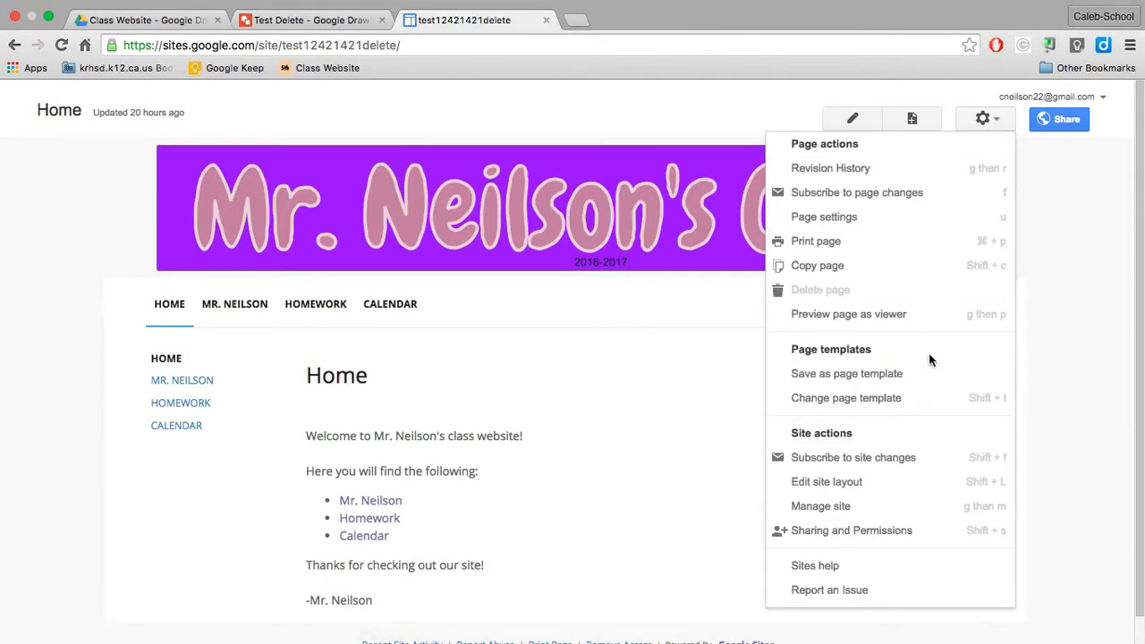
click(849, 509)
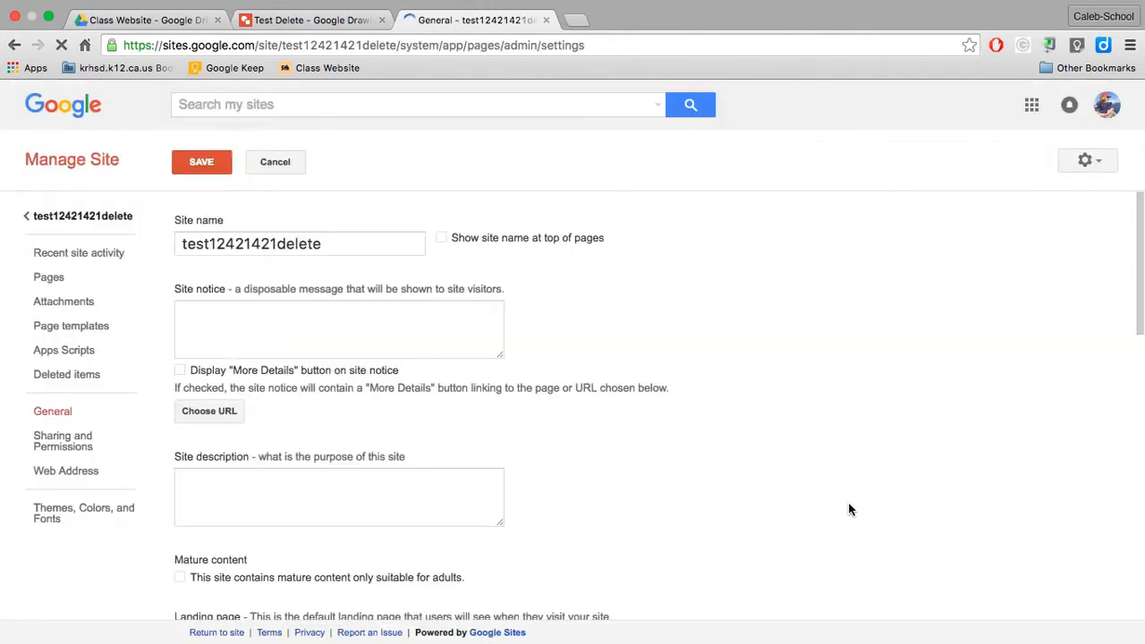
click(59, 516)
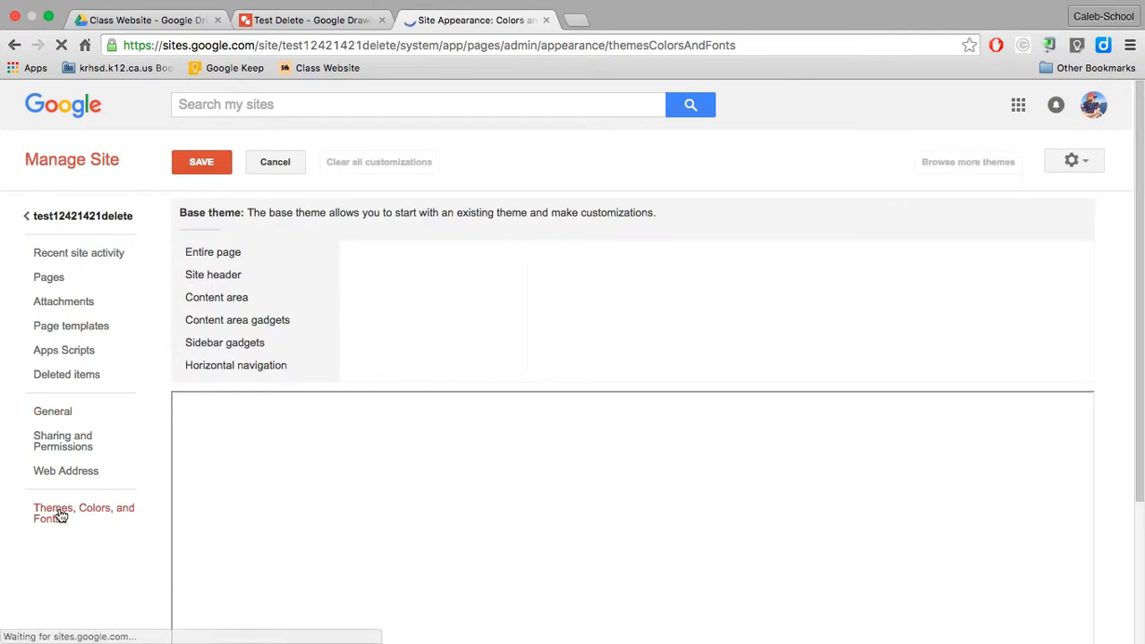
scroll(394, 270, down, 3)
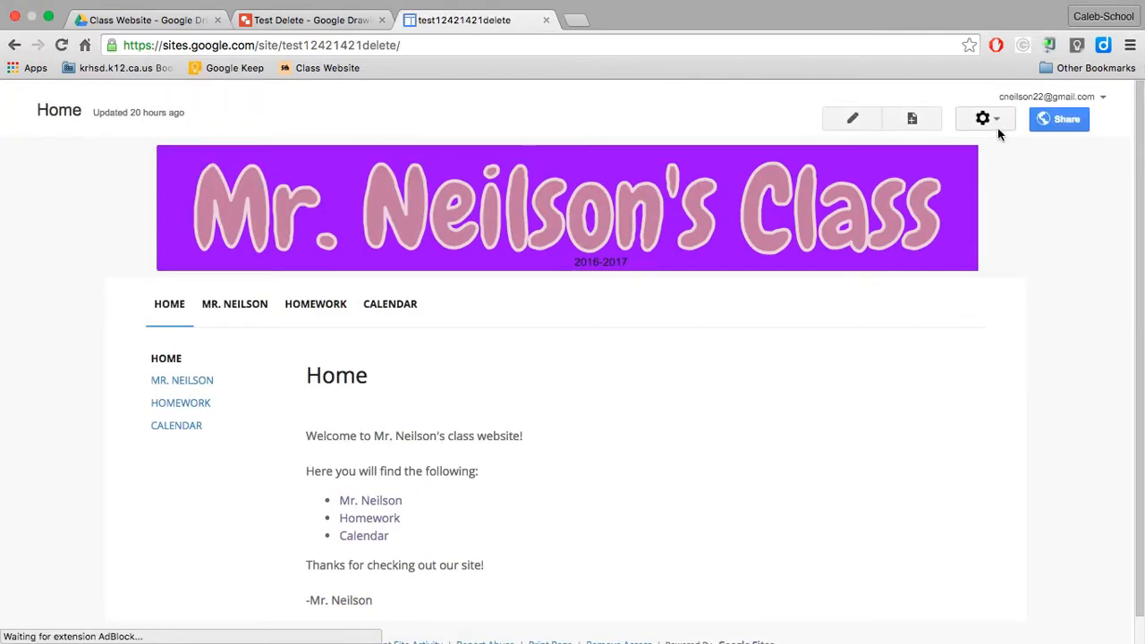
Step: Open the Themes, Colors, and Fonts settings in the site's management area
click(997, 127)
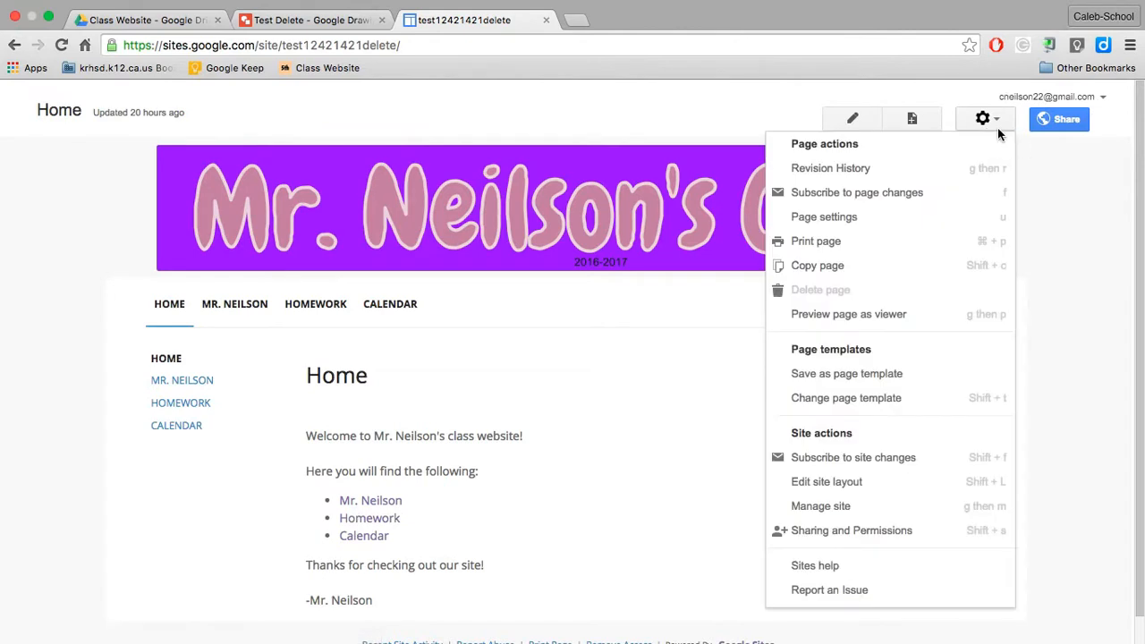
click(843, 506)
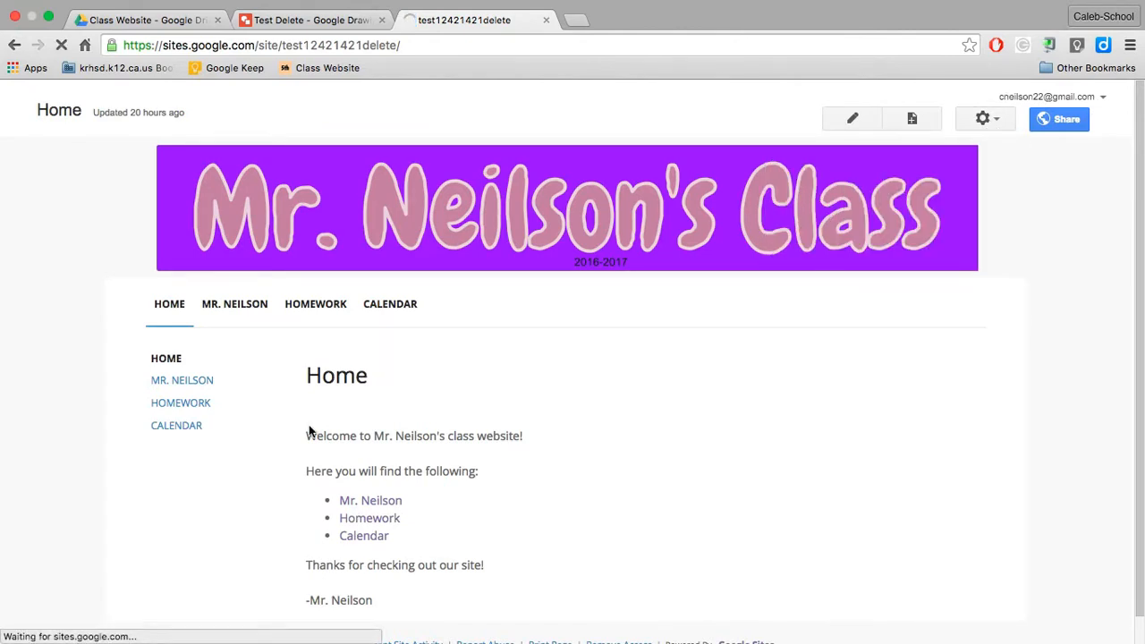
click(63, 512)
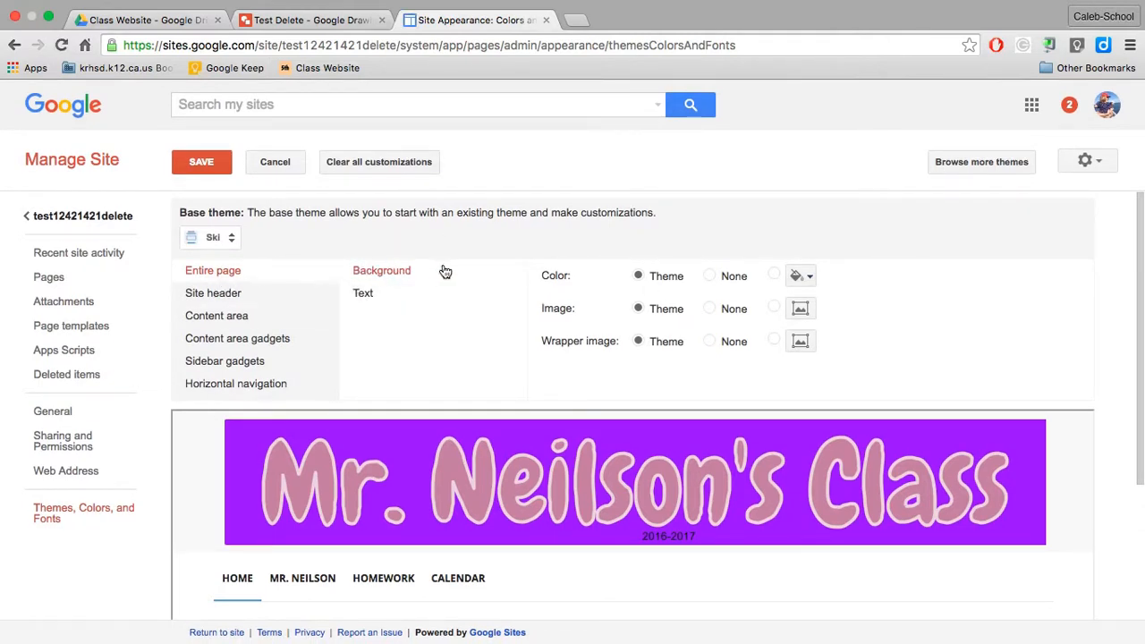
Step: Set the entire page's background color to light pink, save the theme, and return to the site's home page
click(800, 276)
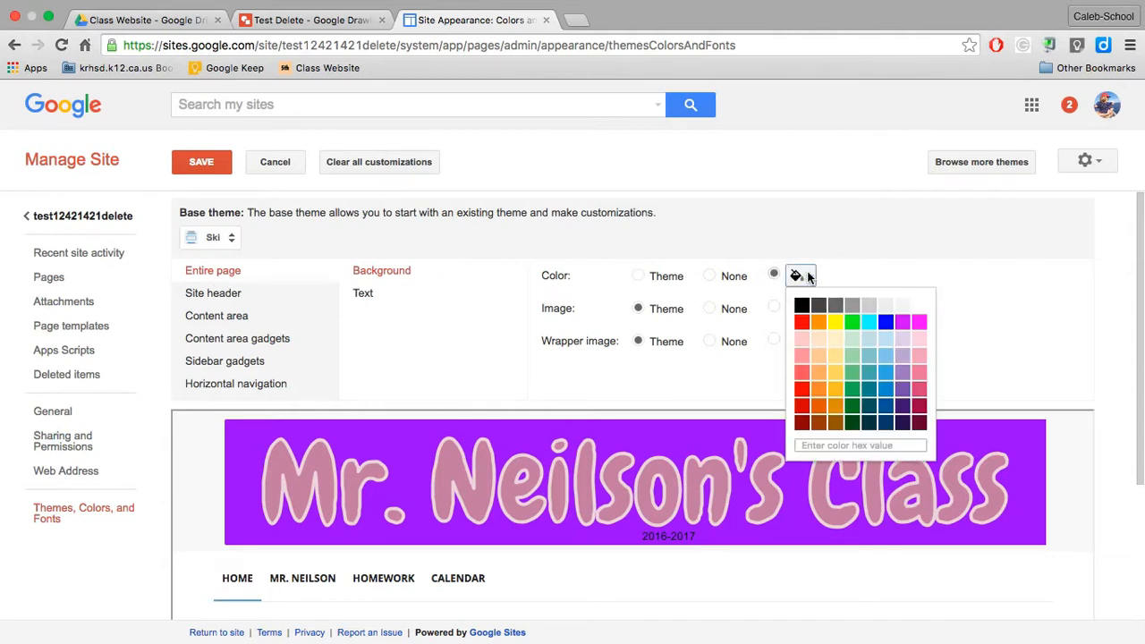
click(920, 342)
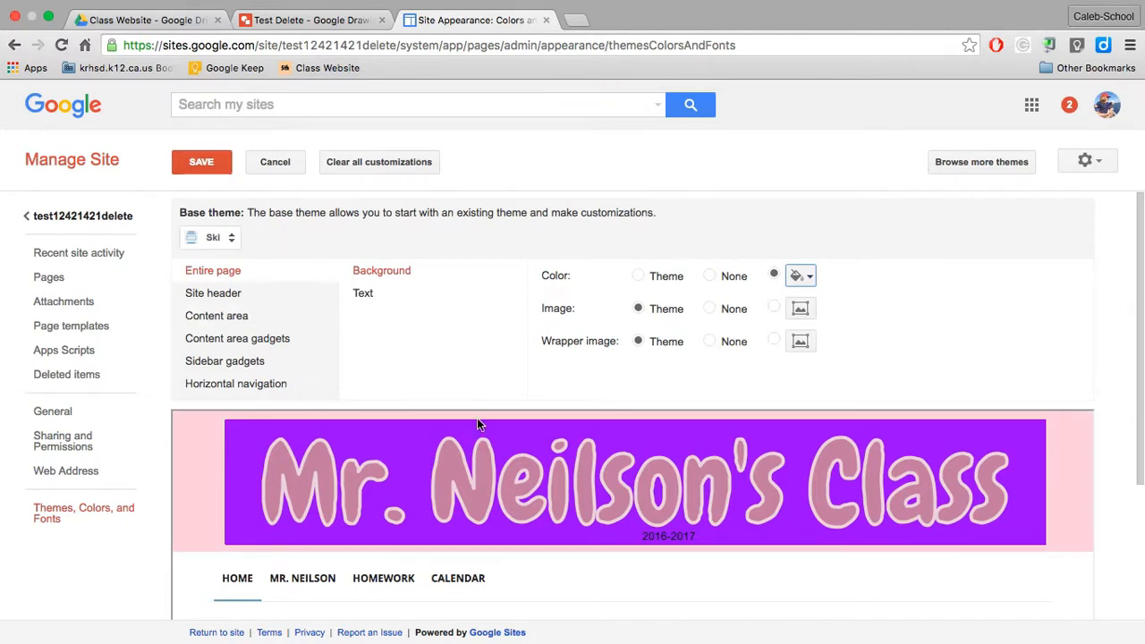
scroll(477, 421, down, 5)
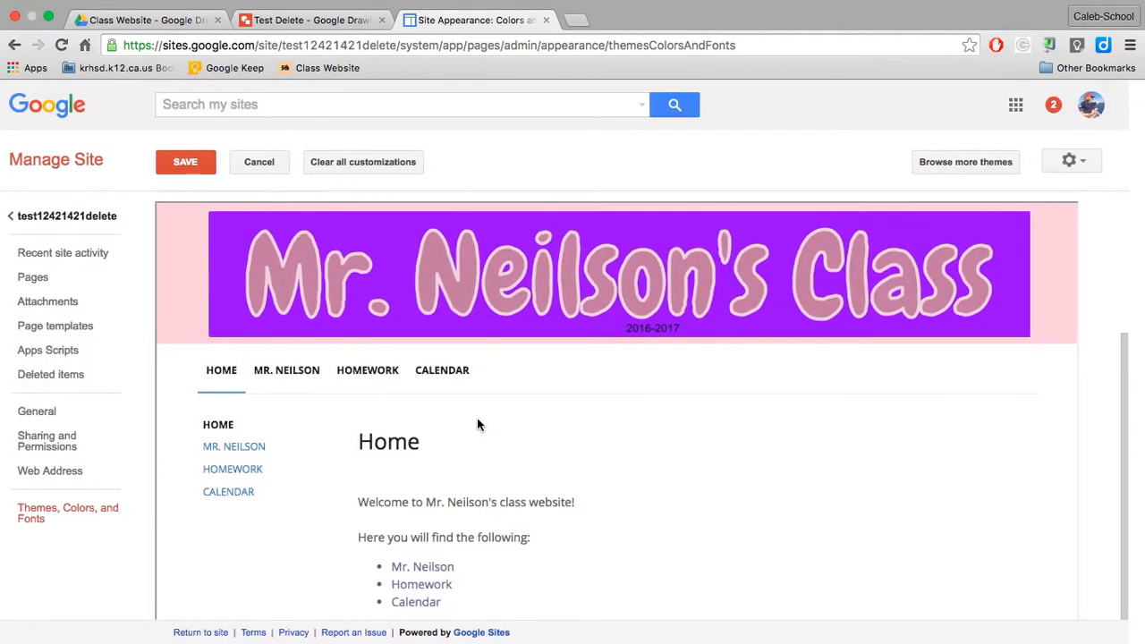
click(202, 162)
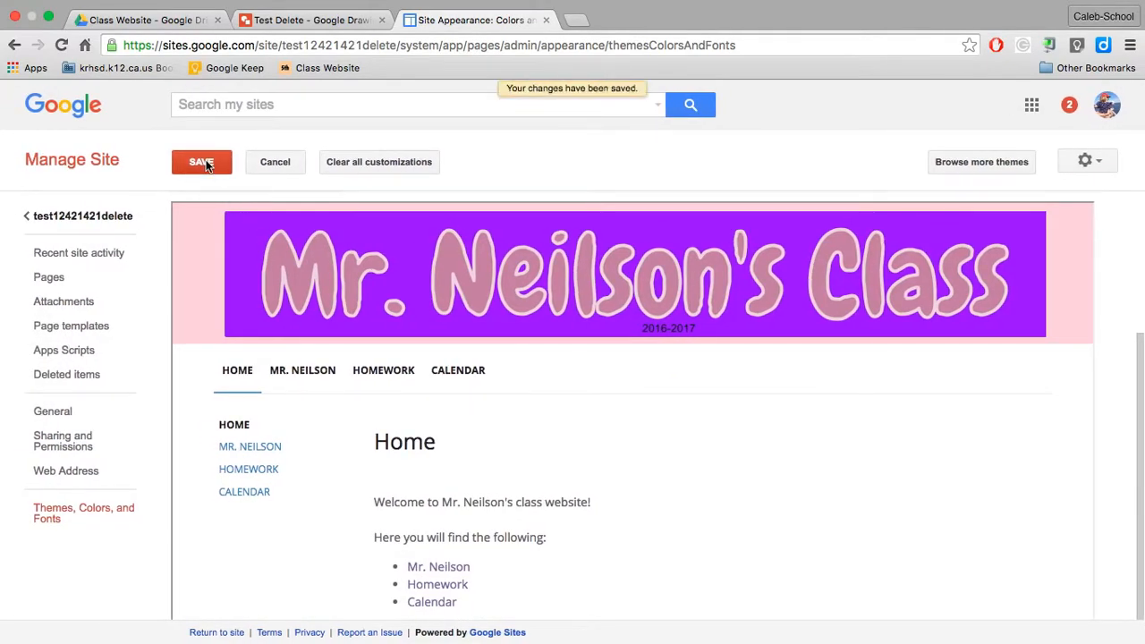
click(79, 219)
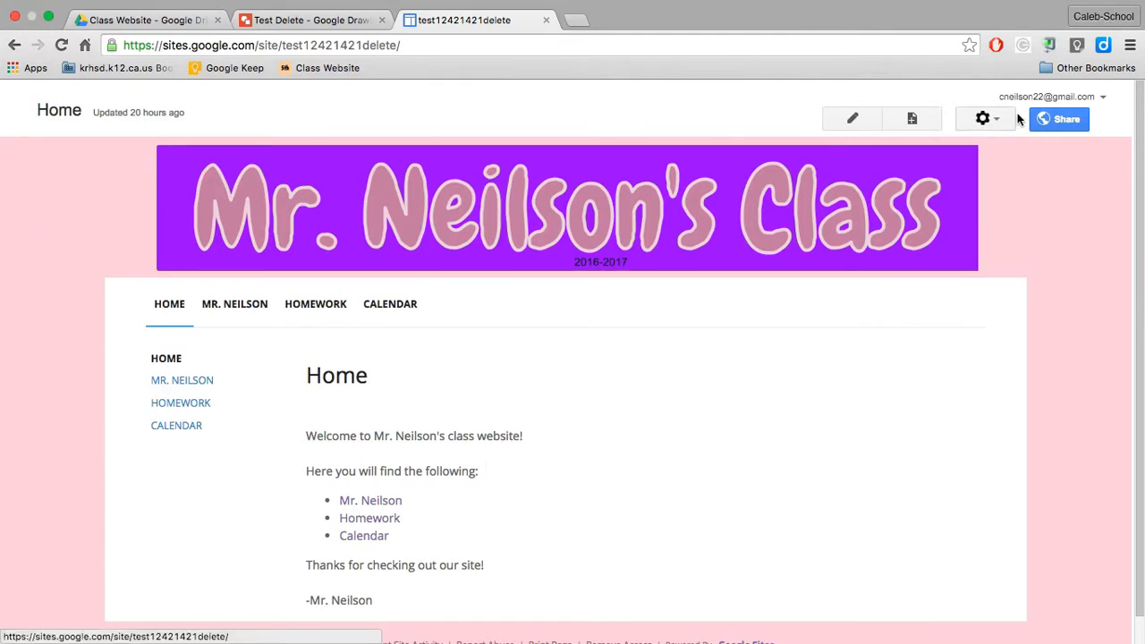
Step: Reopen the Themes, Colors, and Fonts settings in the site's management area
click(985, 118)
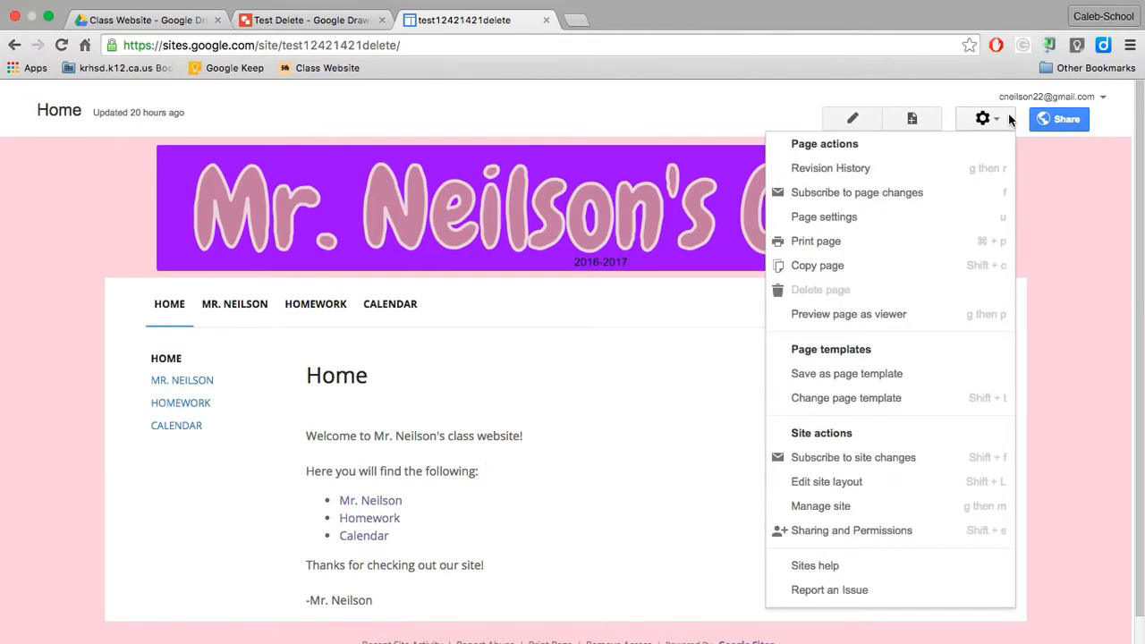
click(841, 505)
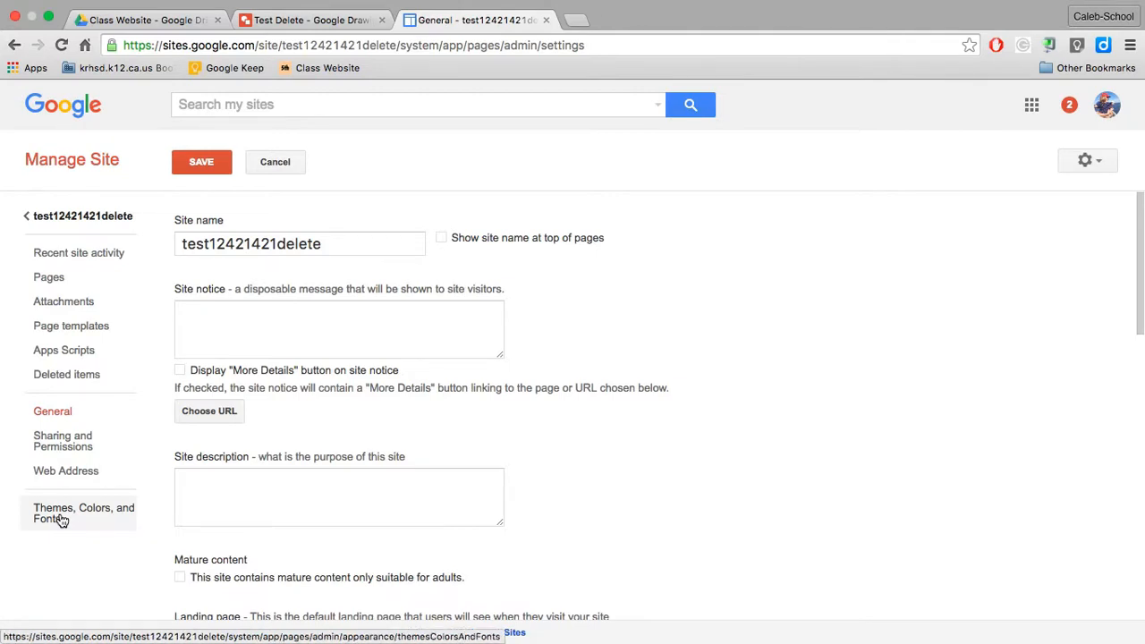
click(59, 521)
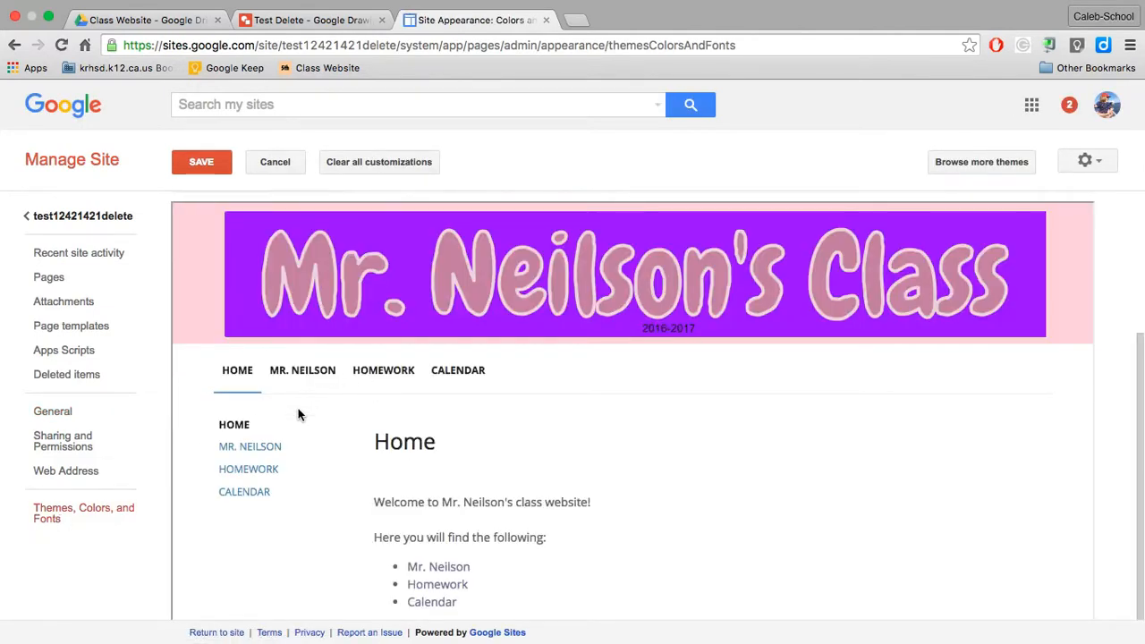
Step: Set the page title color in the content area to light pink
scroll(475, 322, up, 3)
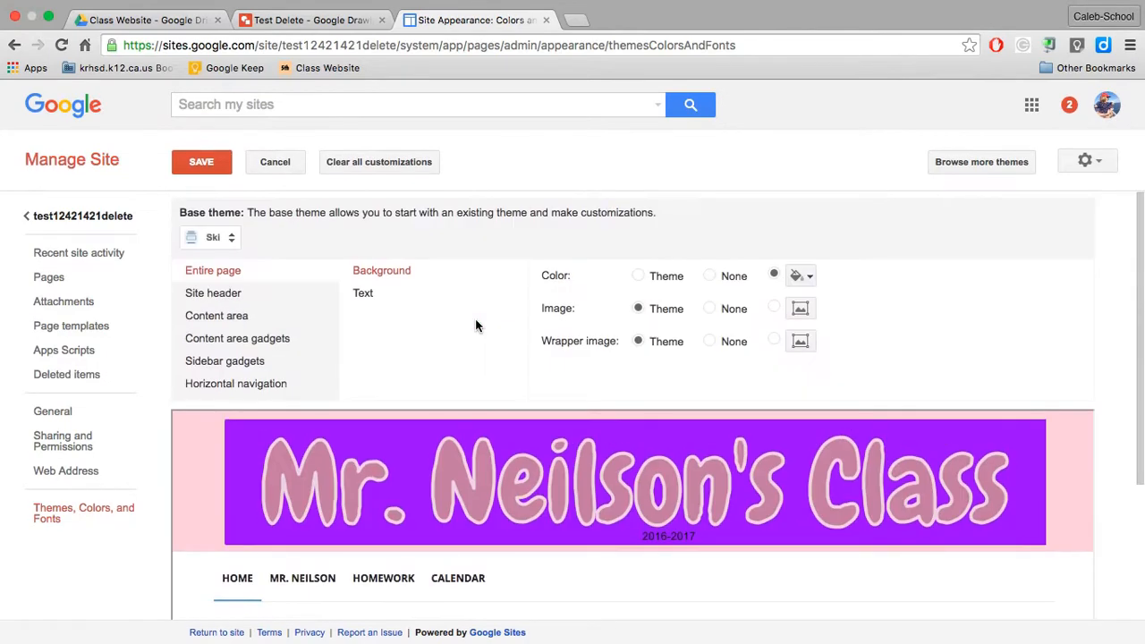
click(229, 319)
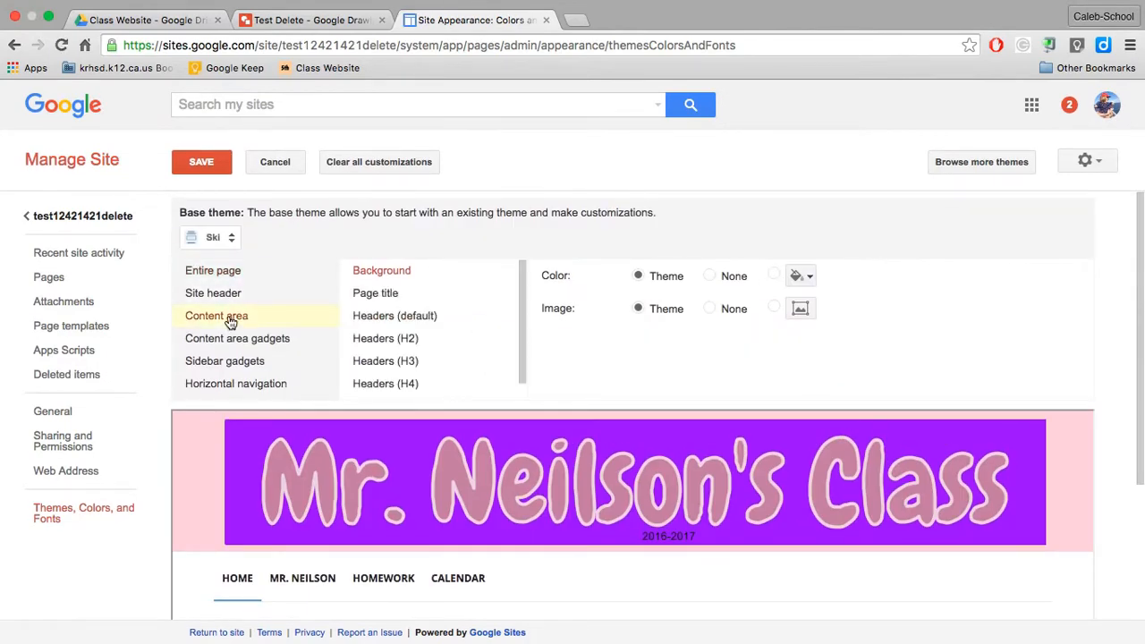
right_click(390, 298)
click(365, 297)
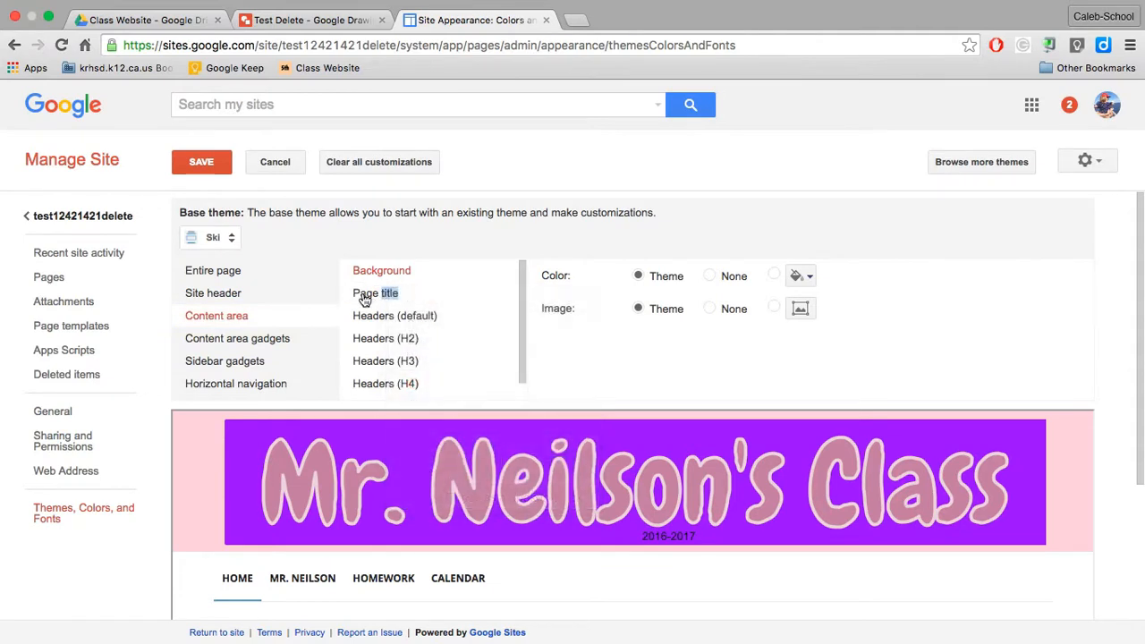
click(365, 298)
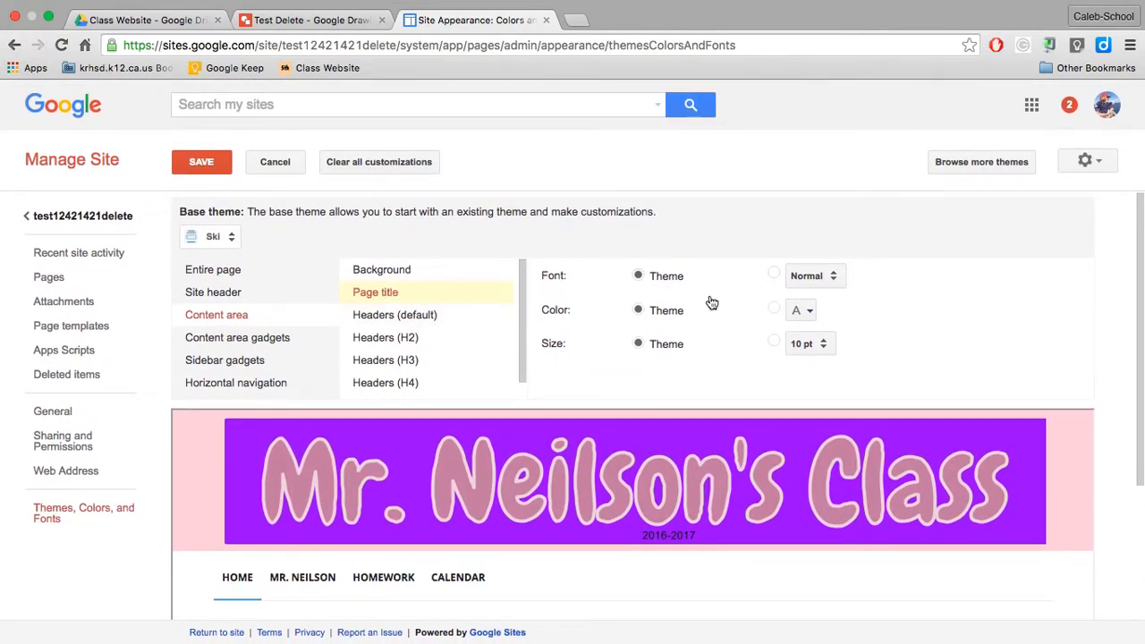
click(802, 311)
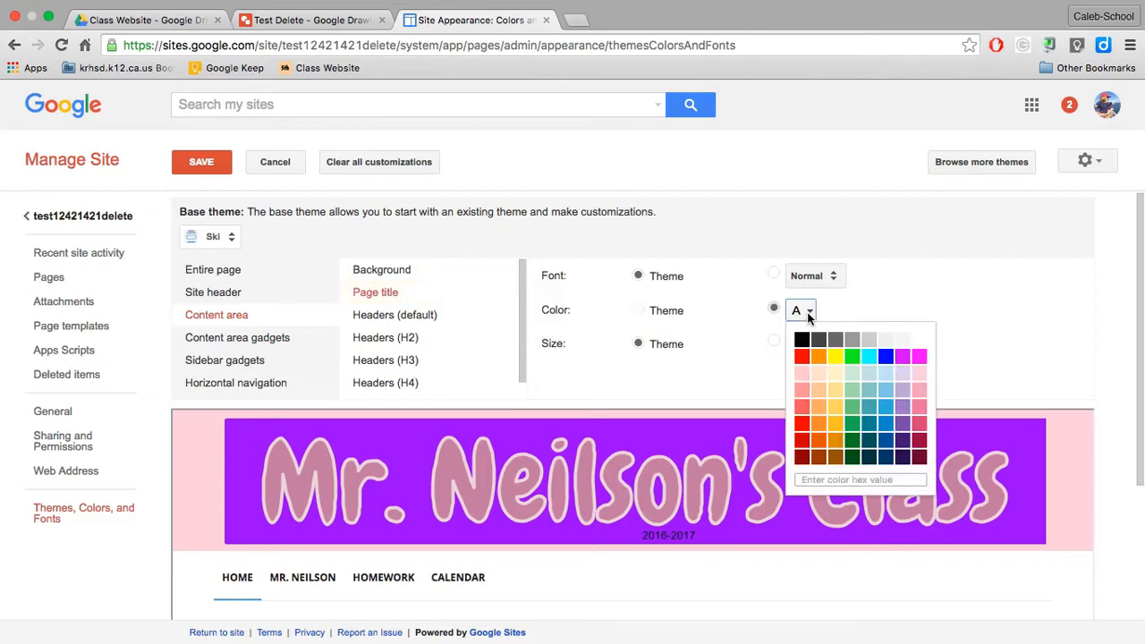
click(725, 330)
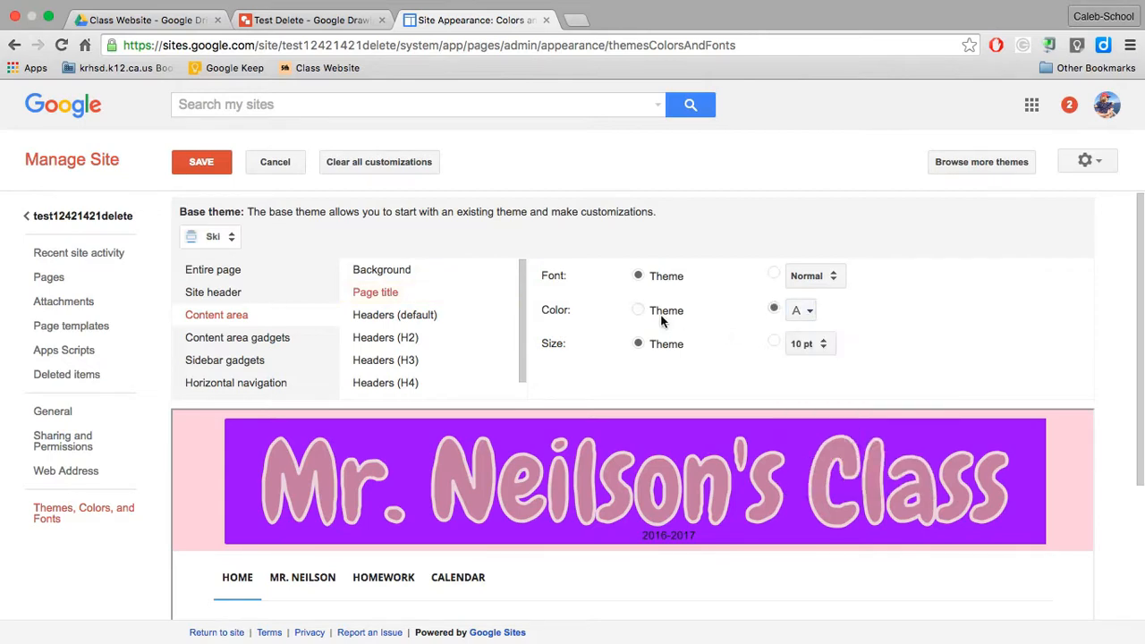
click(802, 311)
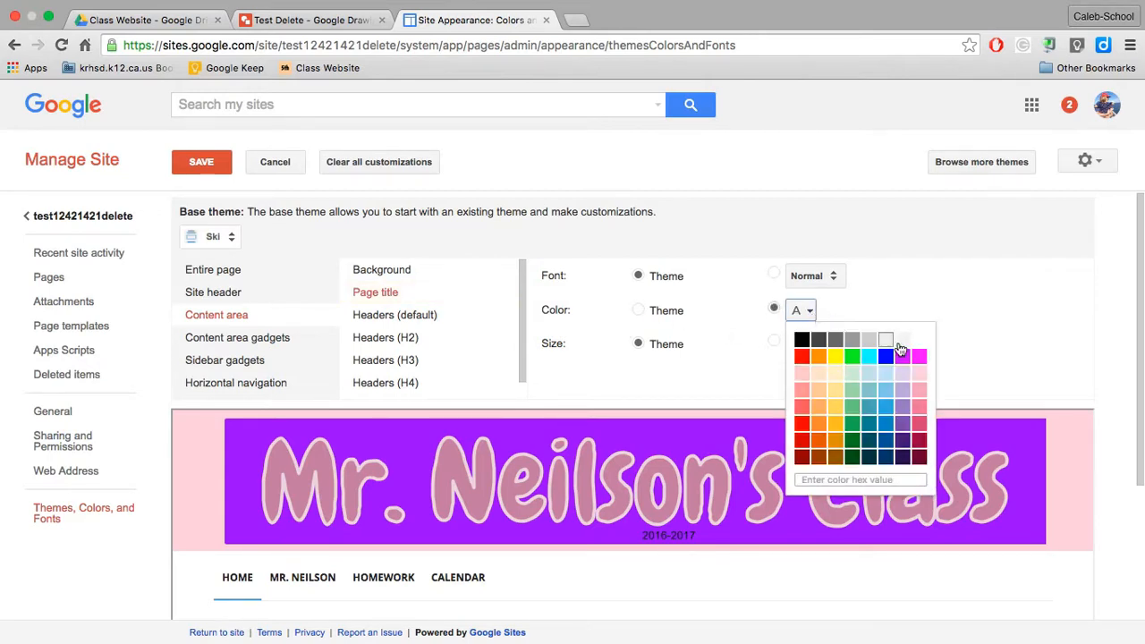
click(920, 373)
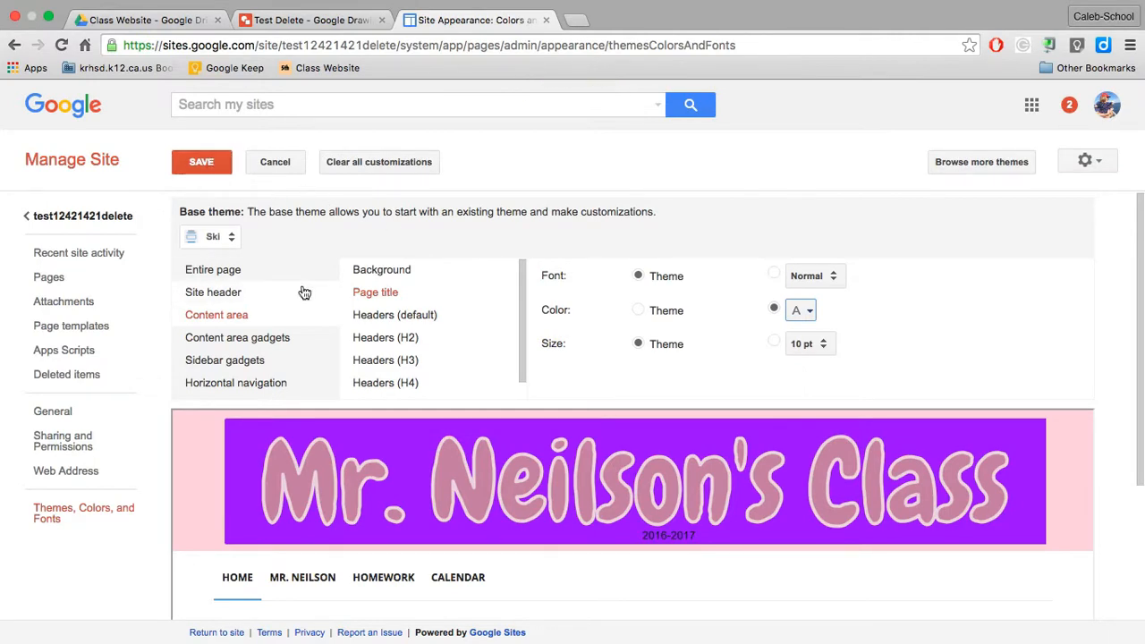
scroll(305, 390, down, 3)
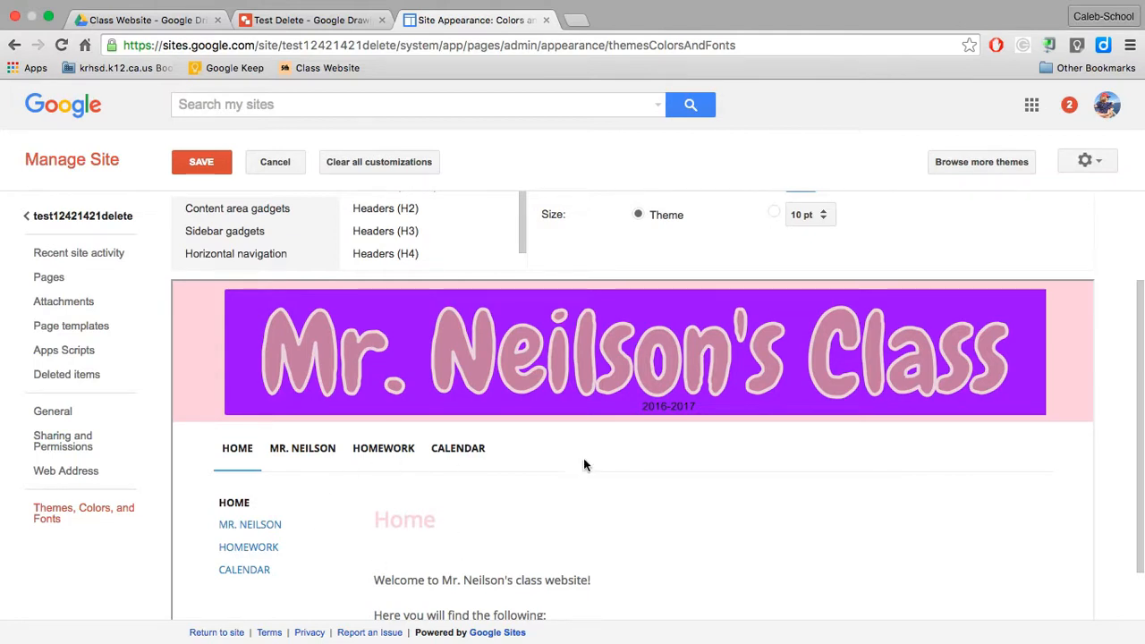
scroll(637, 440, up, 3)
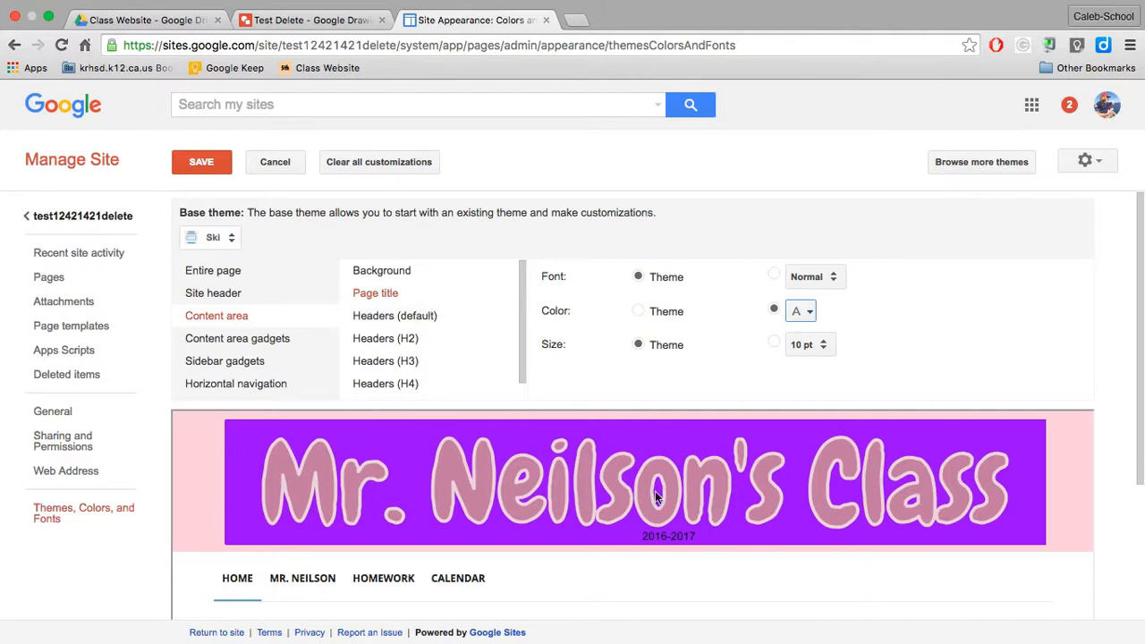
Step: Save the theme customizations with the new page title color
click(203, 163)
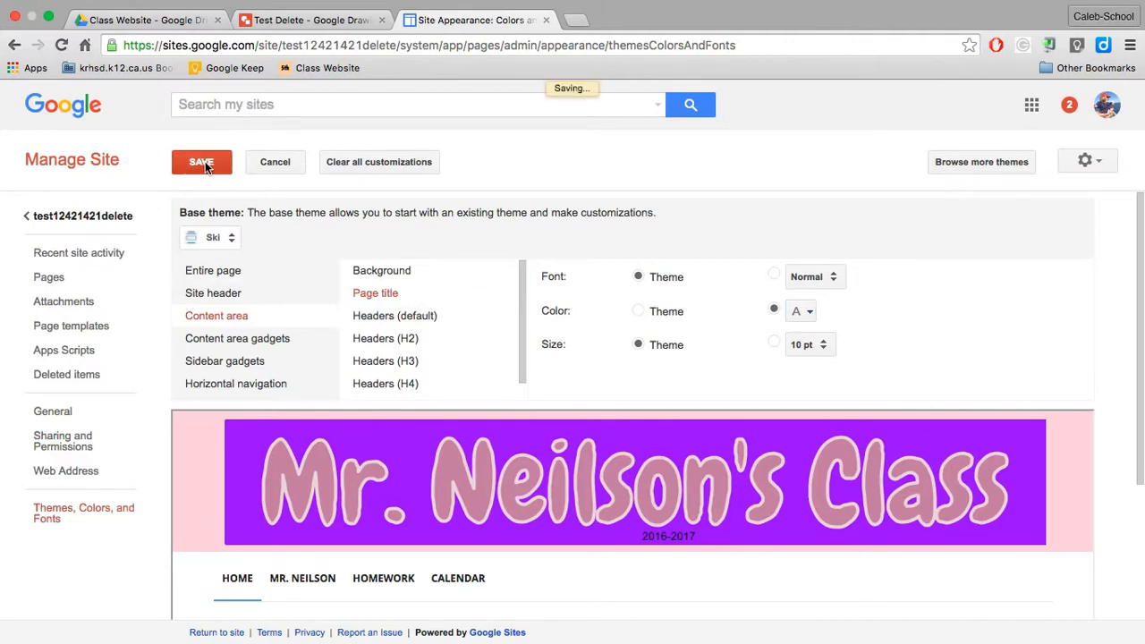
scroll(599, 434, down, 5)
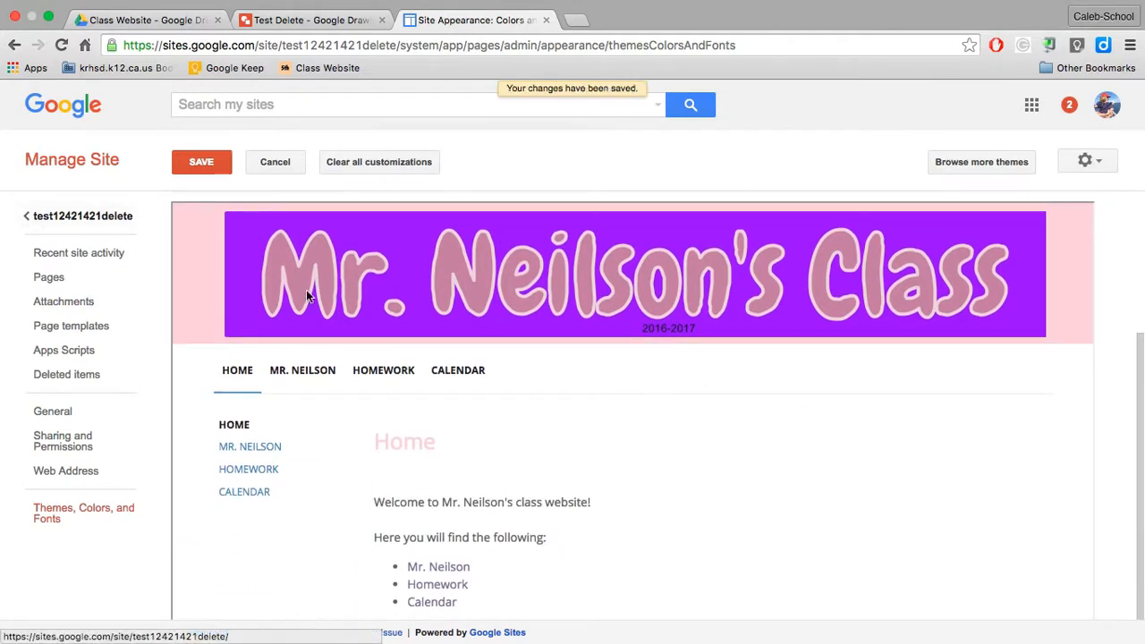
scroll(342, 438, up, 3)
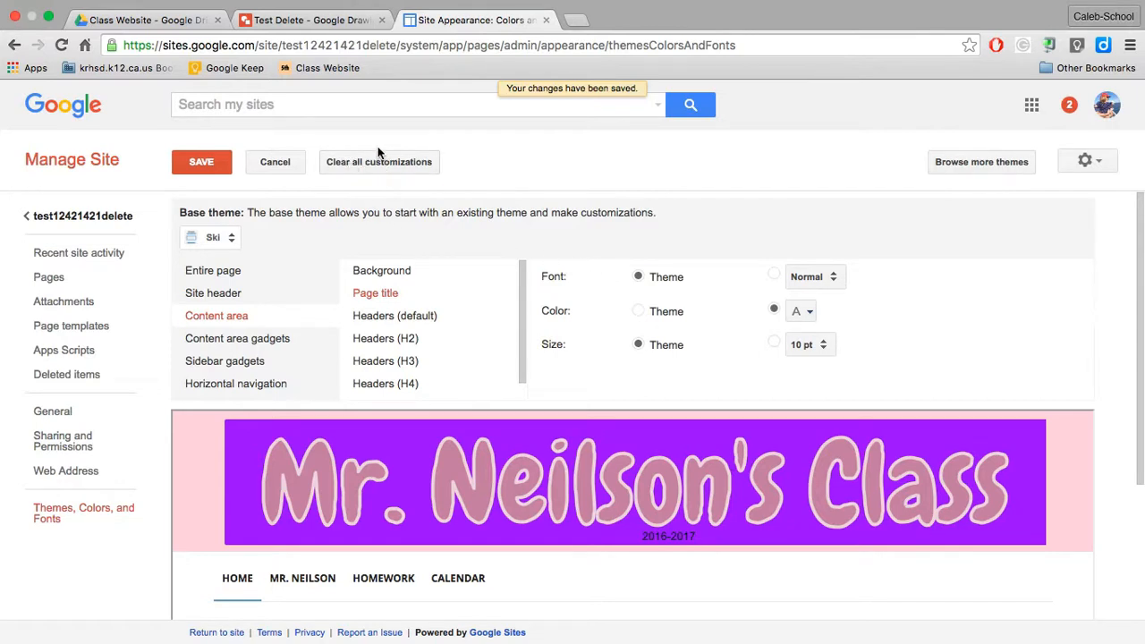
click(190, 165)
Step: Return to the site's home page and preview it as a viewer
click(82, 224)
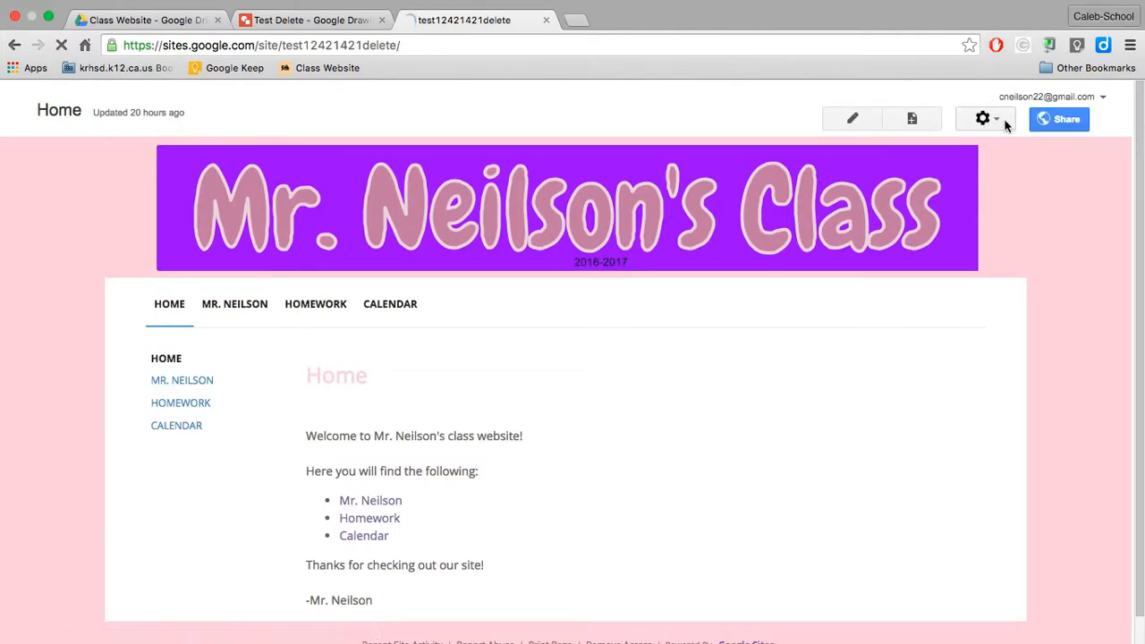
click(985, 118)
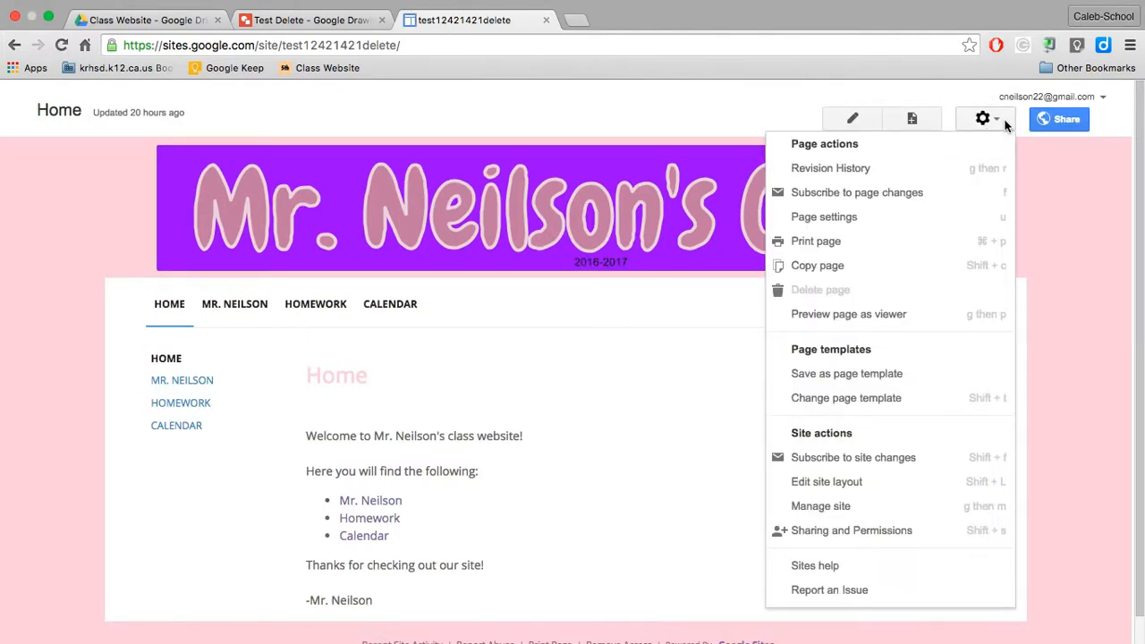
click(892, 318)
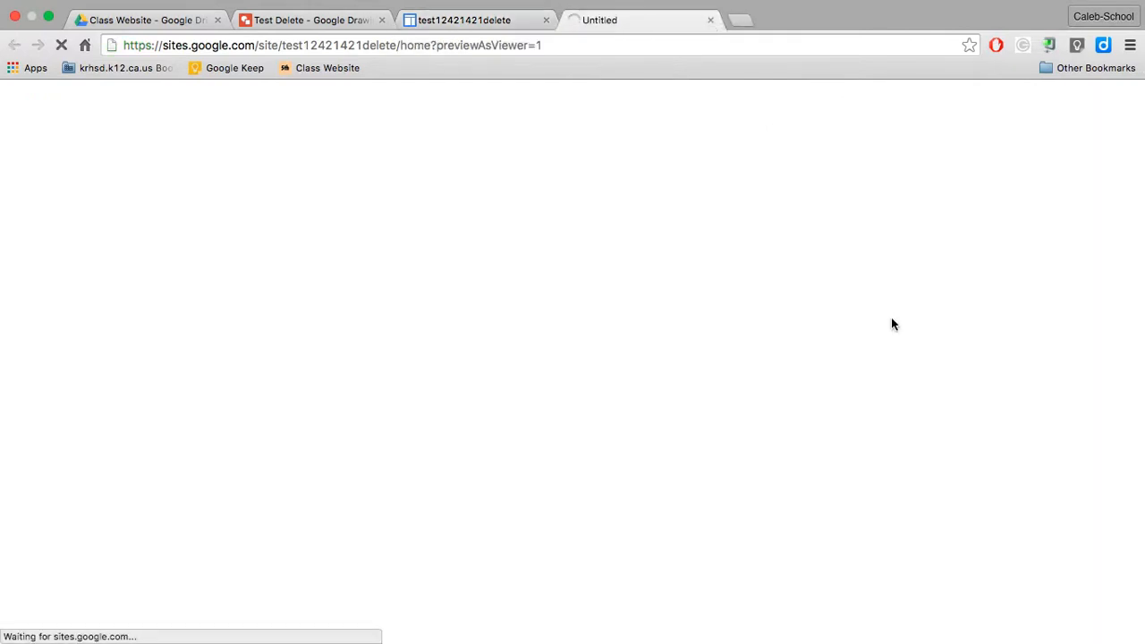